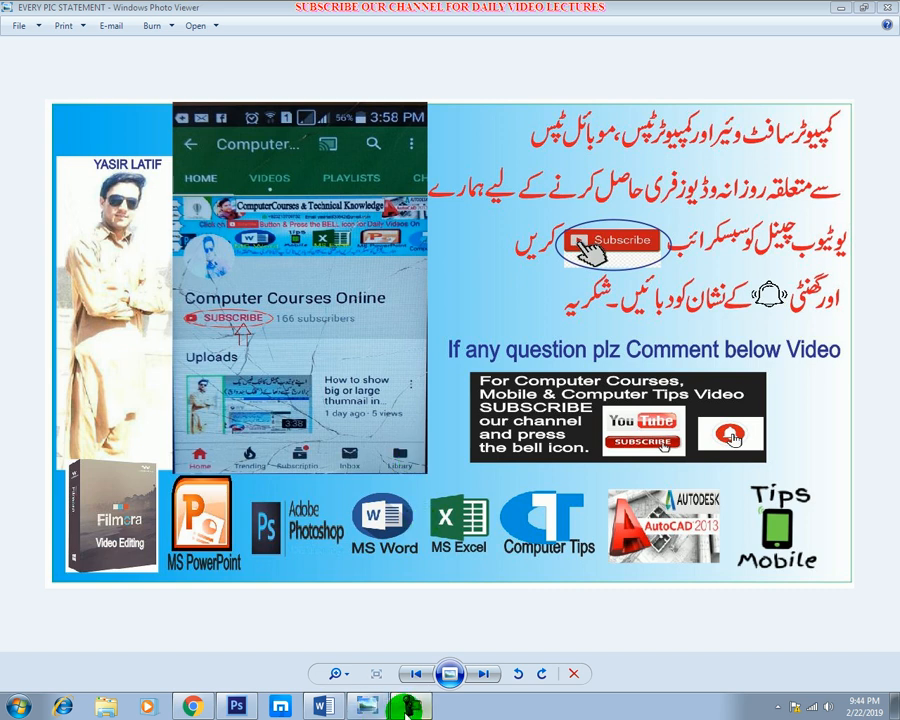
# Minimise the channel picture and open the lecture picture 36 from the desktop.
pyautogui.moveTo(411, 705)
pyautogui.click(368, 706)
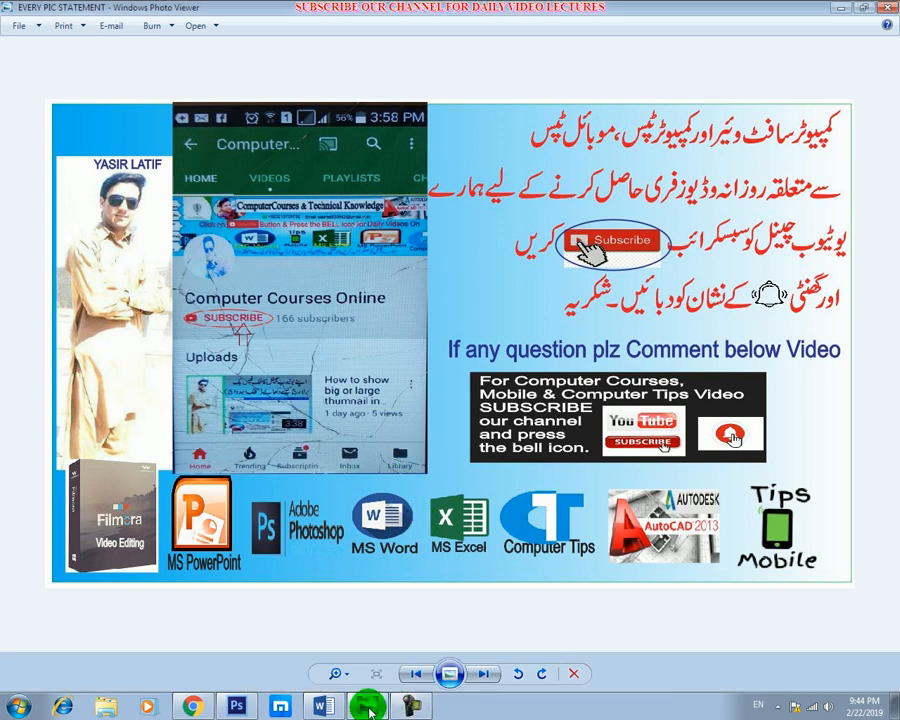
pyautogui.click(368, 706)
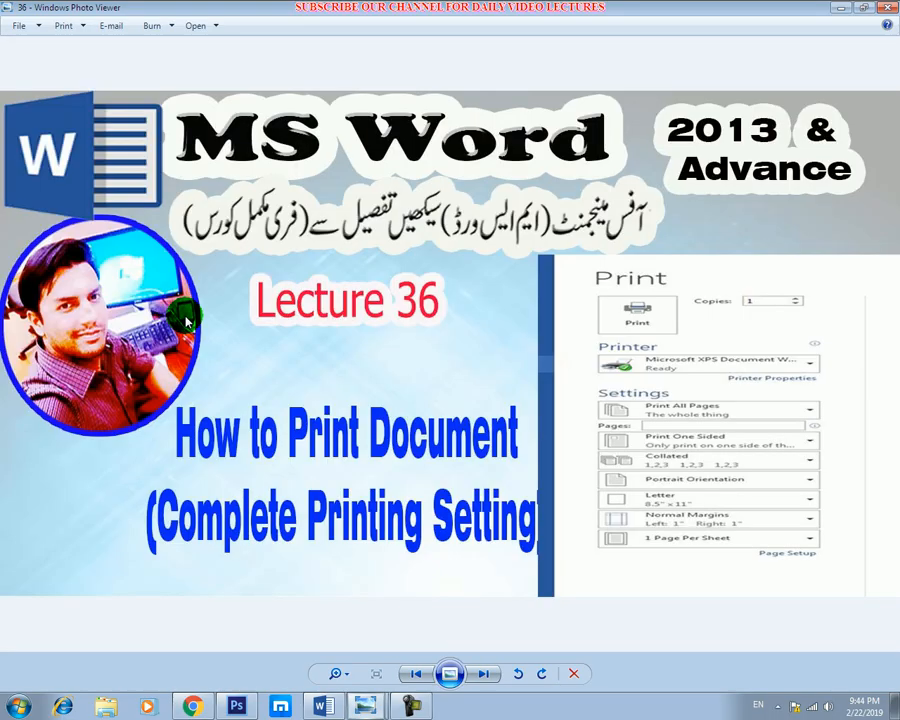
pyautogui.doubleClick(181, 304)
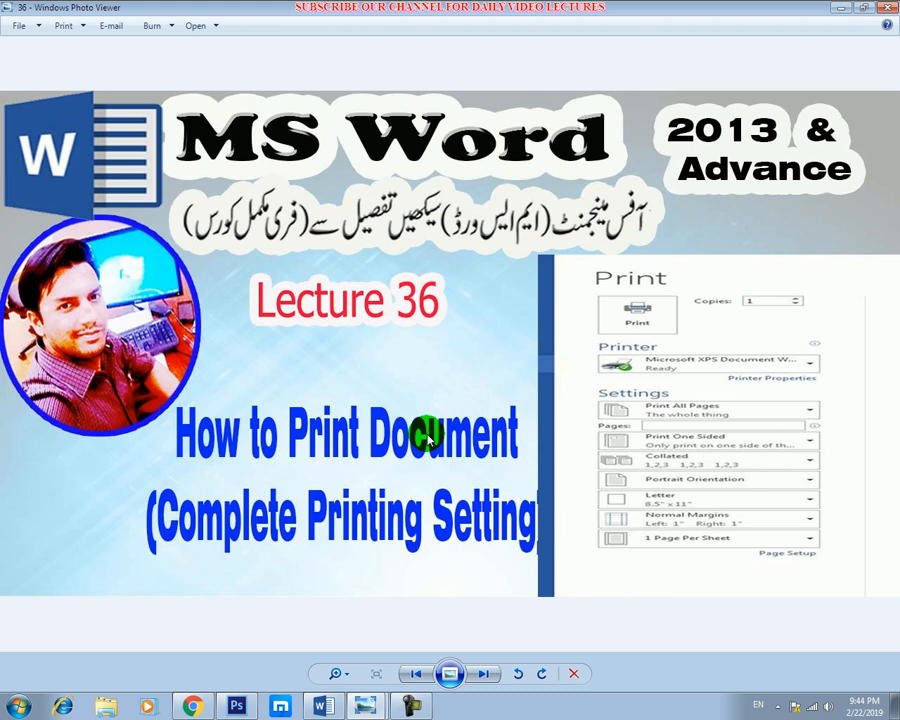
# Launch Word in a maximised window and create a blank document.
pyautogui.press('super+r')
pyautogui.press('Return')
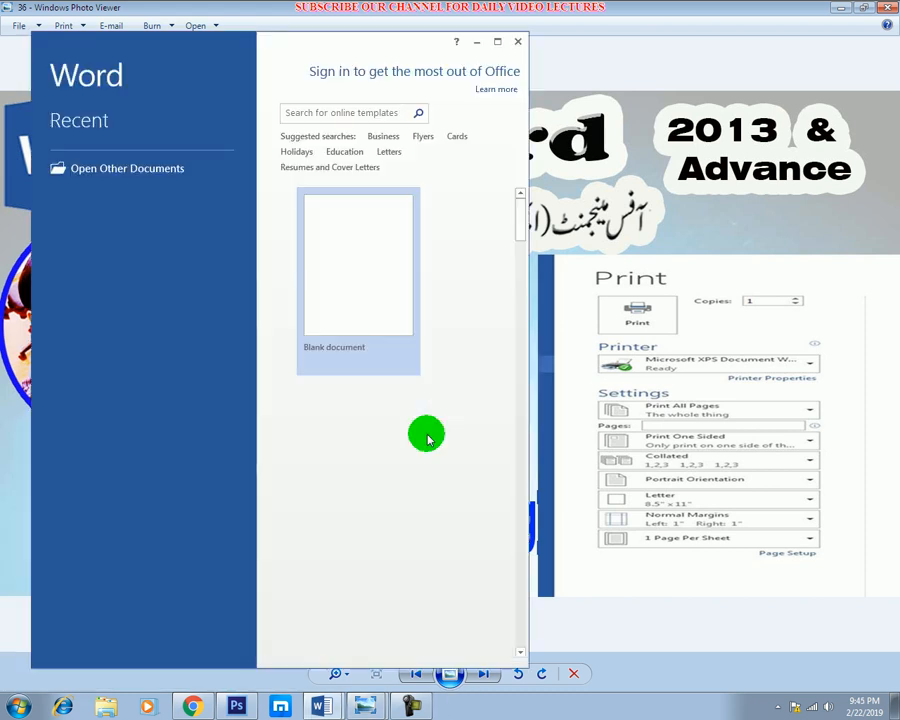
pyautogui.click(500, 45)
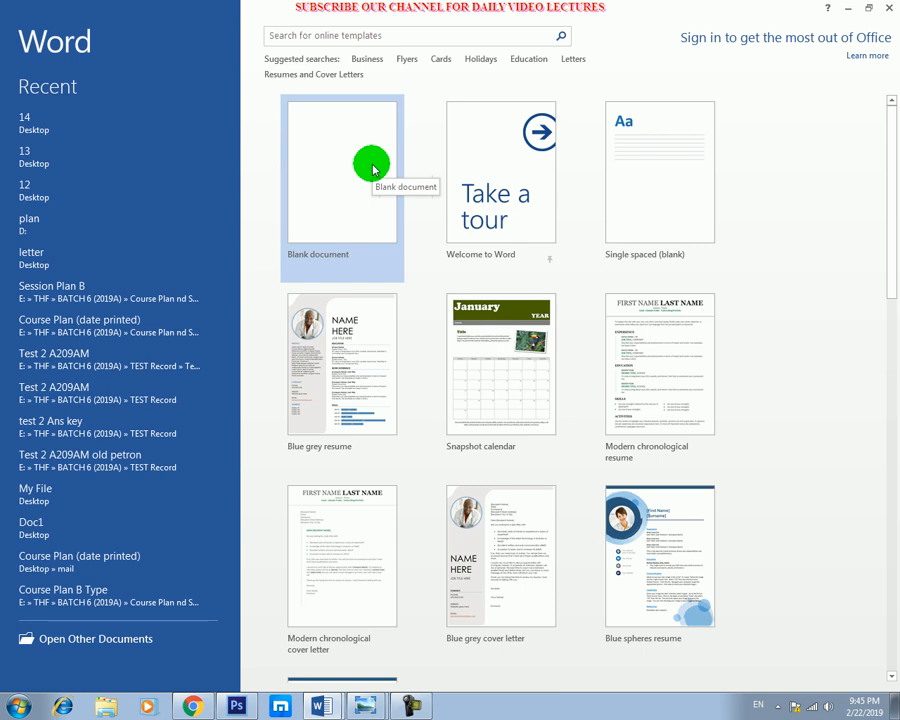
pyautogui.click(373, 170)
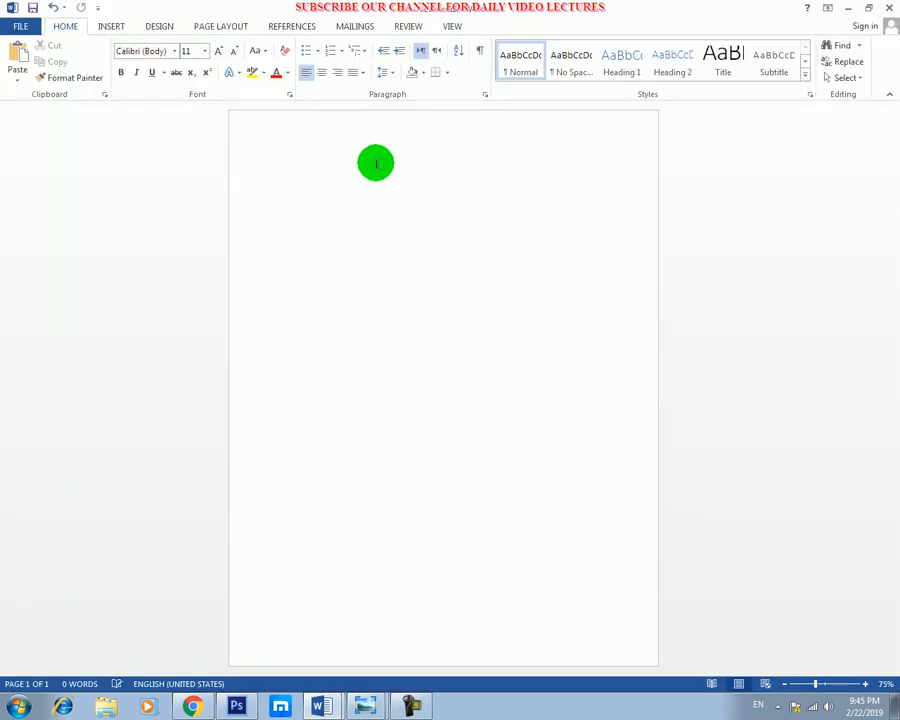
# Fill the blank document with 22 paragraphs of sample text using the =rand(22) function.
pyautogui.scroll(2, 366, 216)
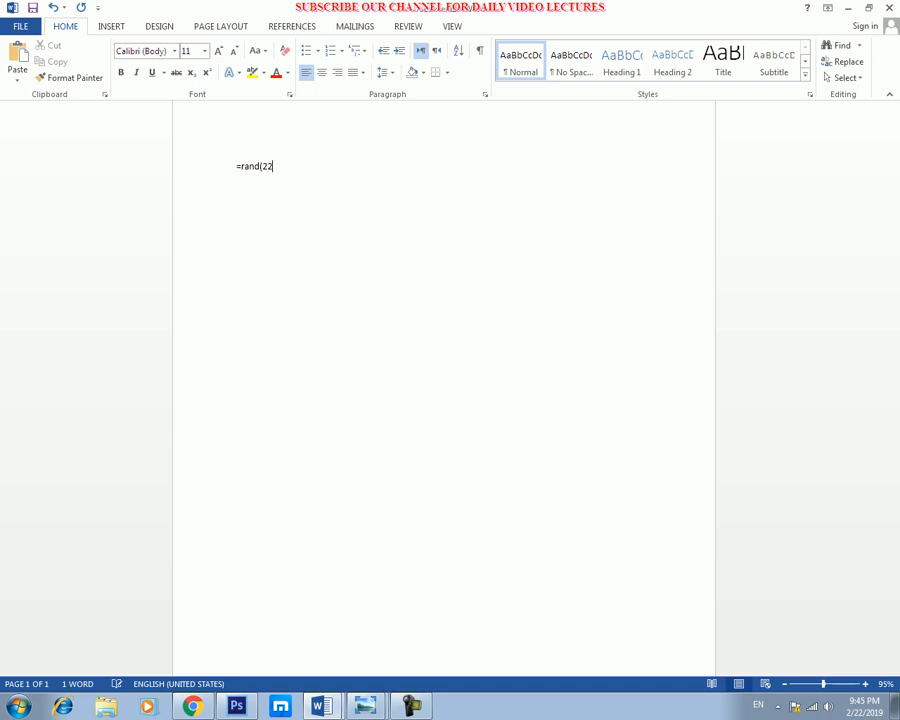
pyautogui.press('Return')
pyautogui.scroll(-10, 398, 243)
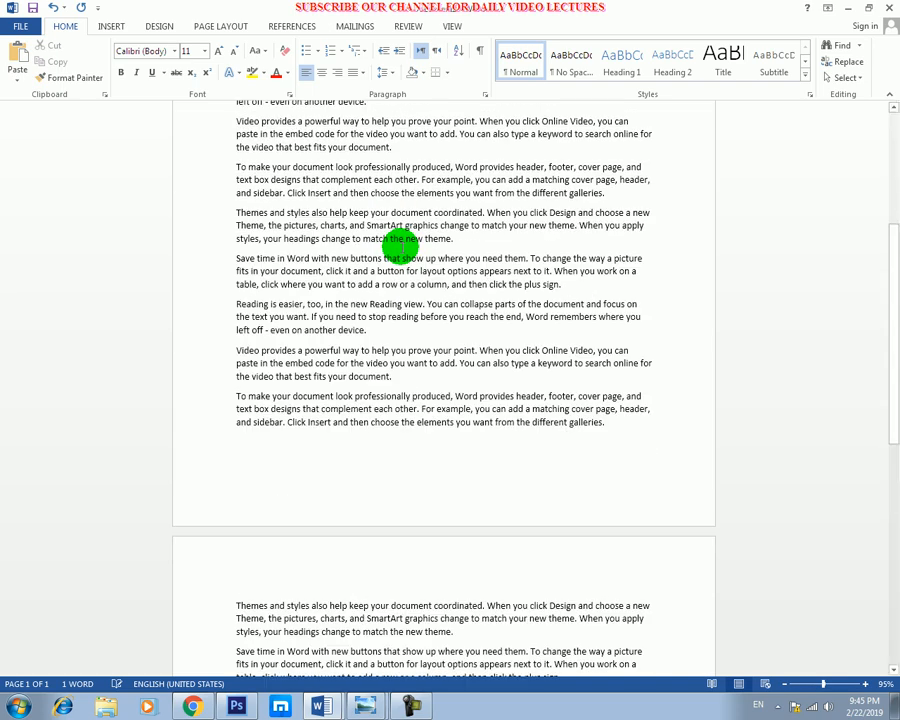
pyautogui.scroll(10, 380, 250)
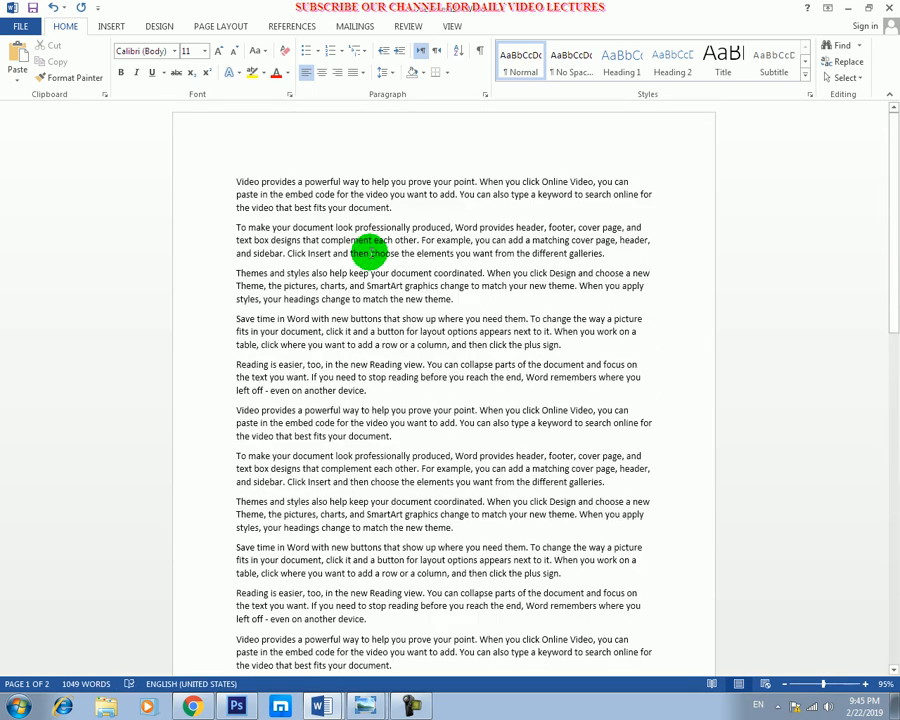
pyautogui.scroll(1, 369, 253)
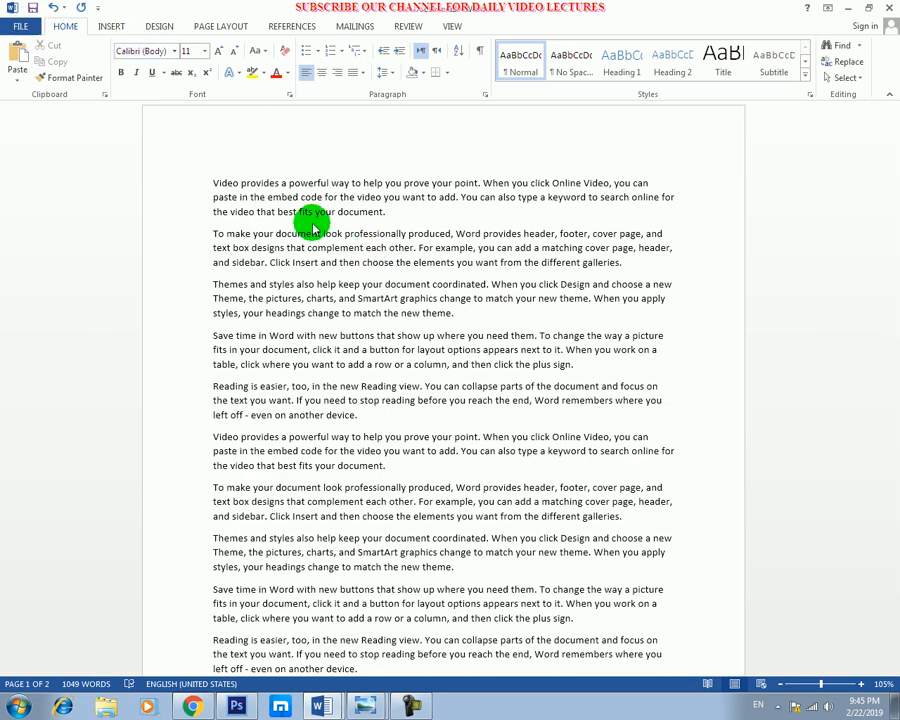
pyautogui.scroll(-4, 232, 226)
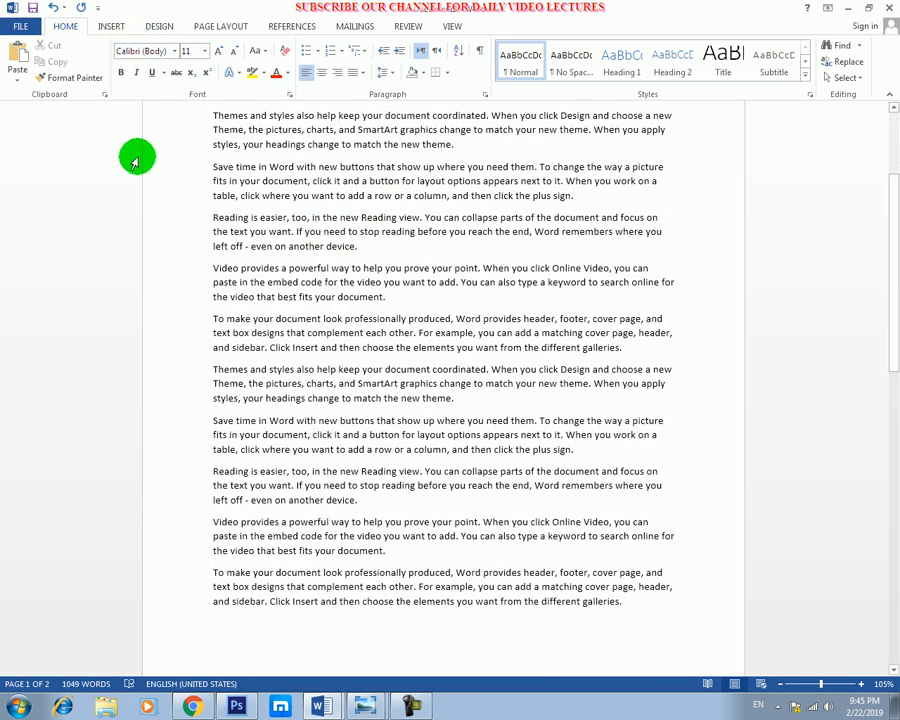
# Show the document's print settings and preview, and return to the document text.
pyautogui.click(21, 27)
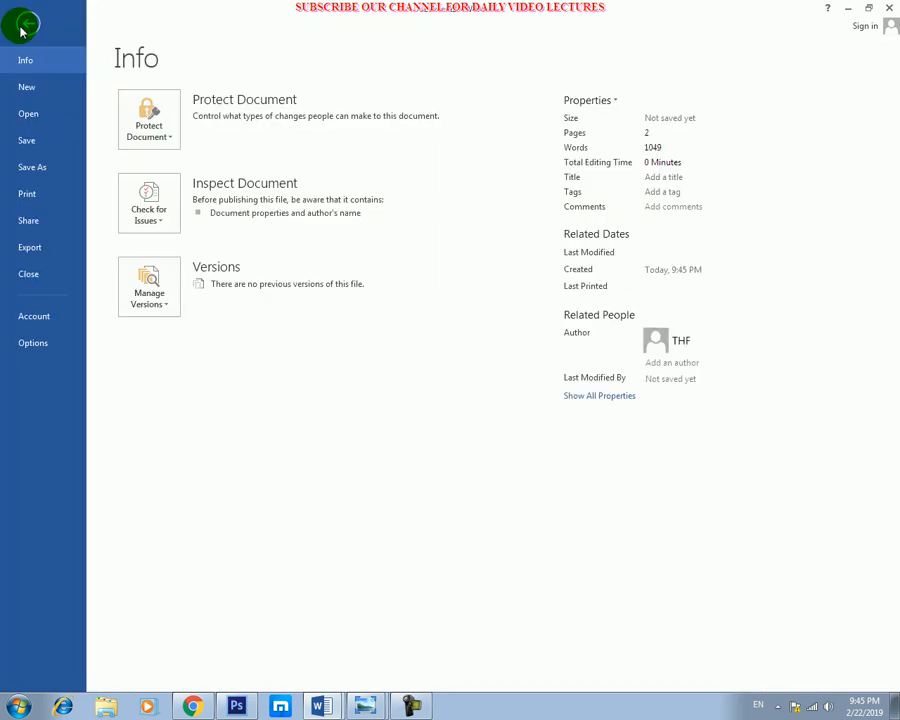
pyautogui.click(33, 145)
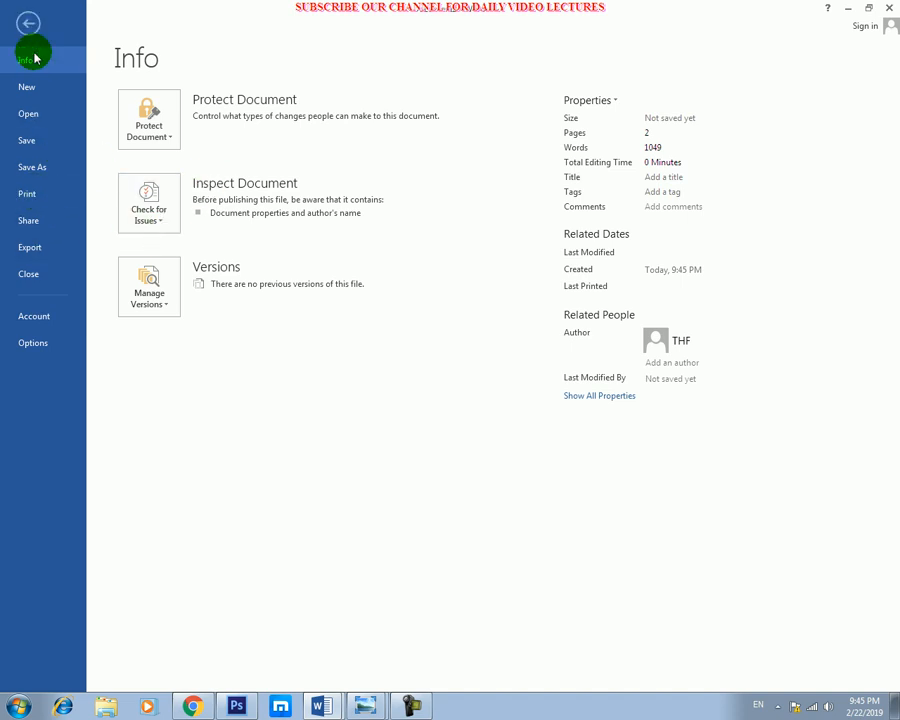
pyautogui.click(33, 200)
pyautogui.click(176, 120)
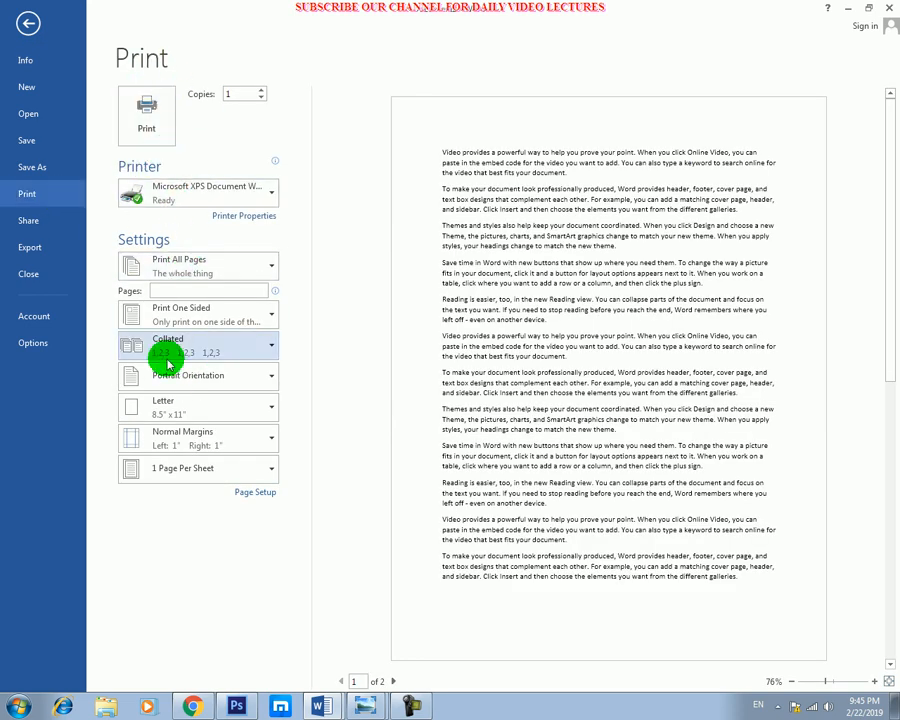
pyautogui.press('Escape')
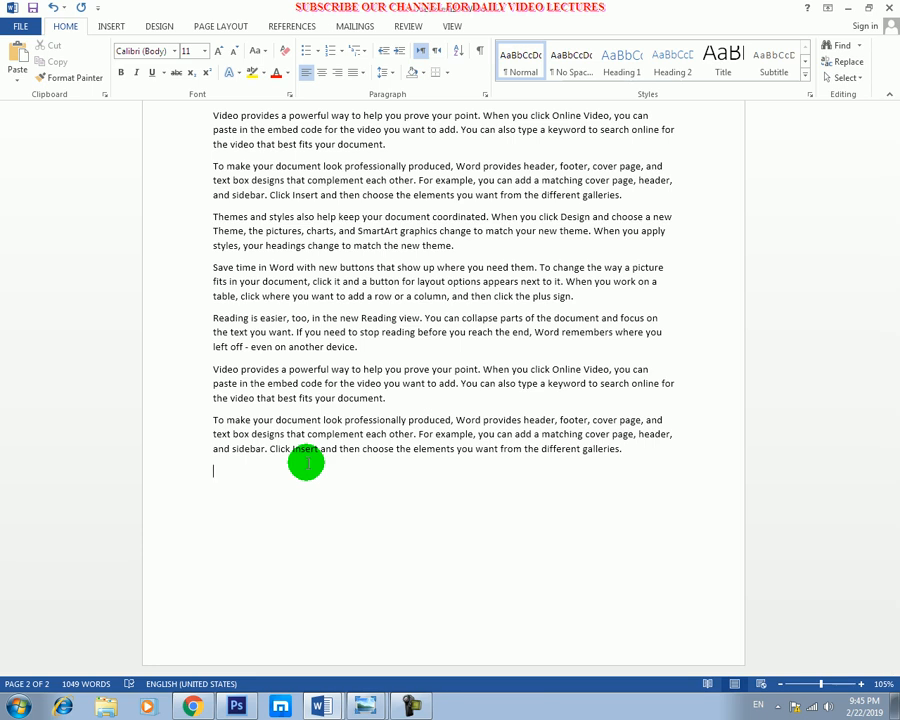
# Open the document's print settings and look through the list of available printers without changing the selected one.
pyautogui.hotkey('ctrl', 'p')
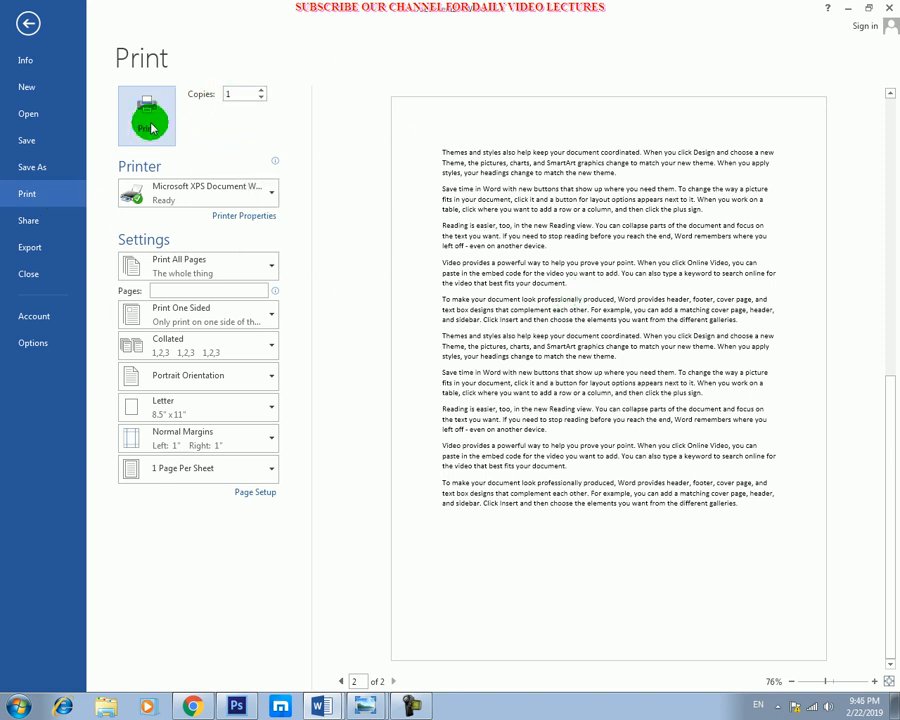
pyautogui.moveTo(178, 195)
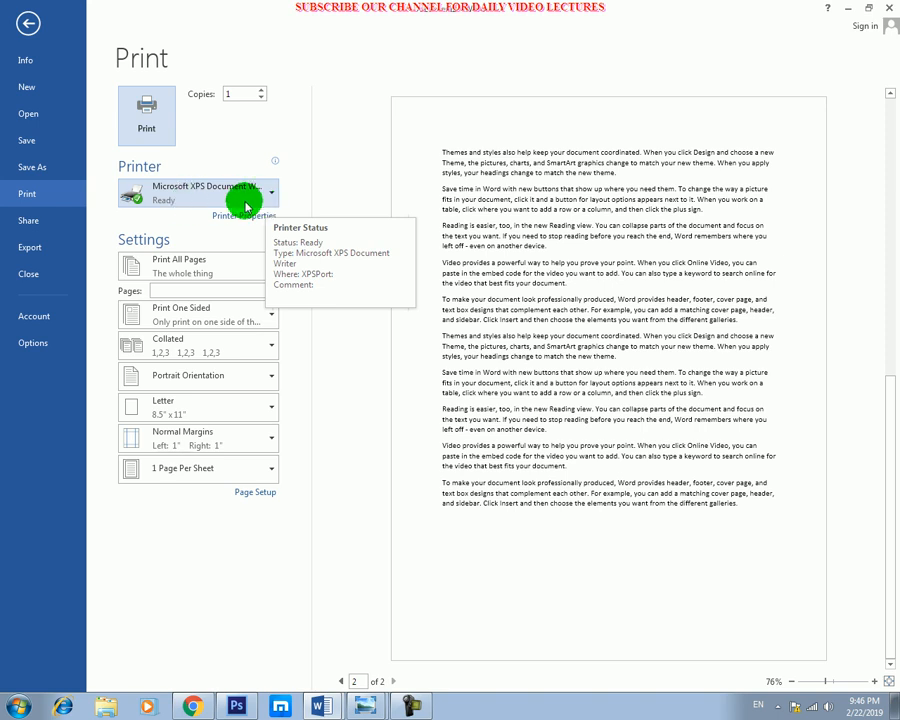
pyautogui.click(270, 198)
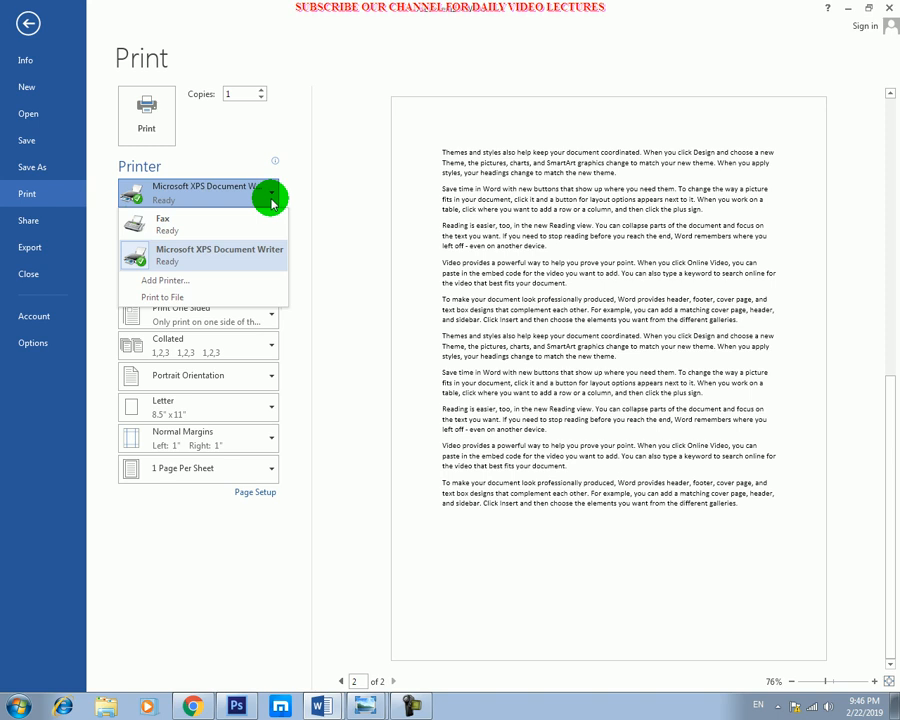
pyautogui.click(347, 238)
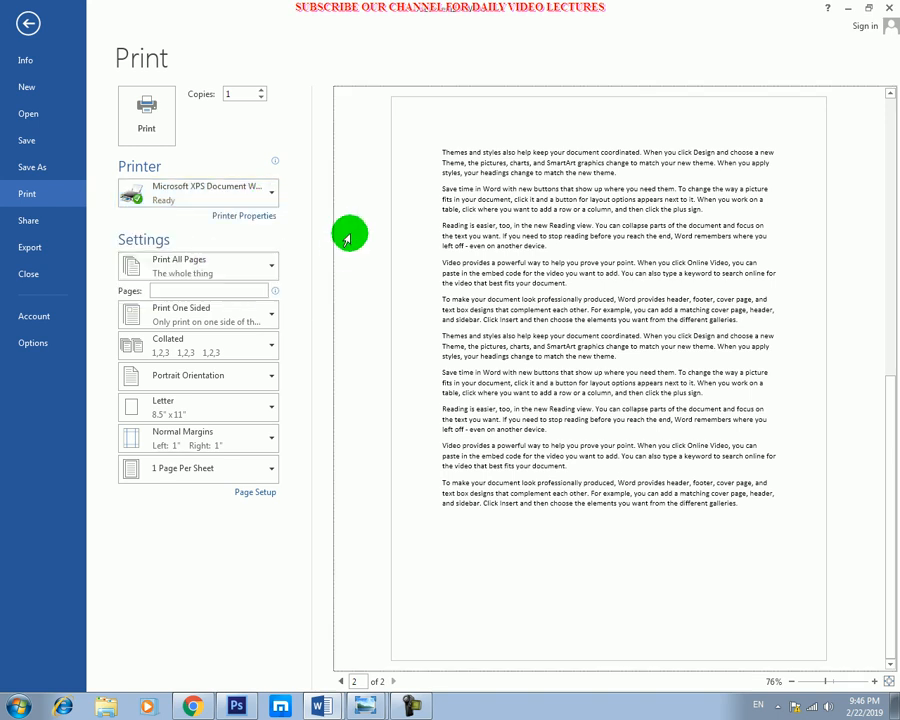
pyautogui.click(272, 194)
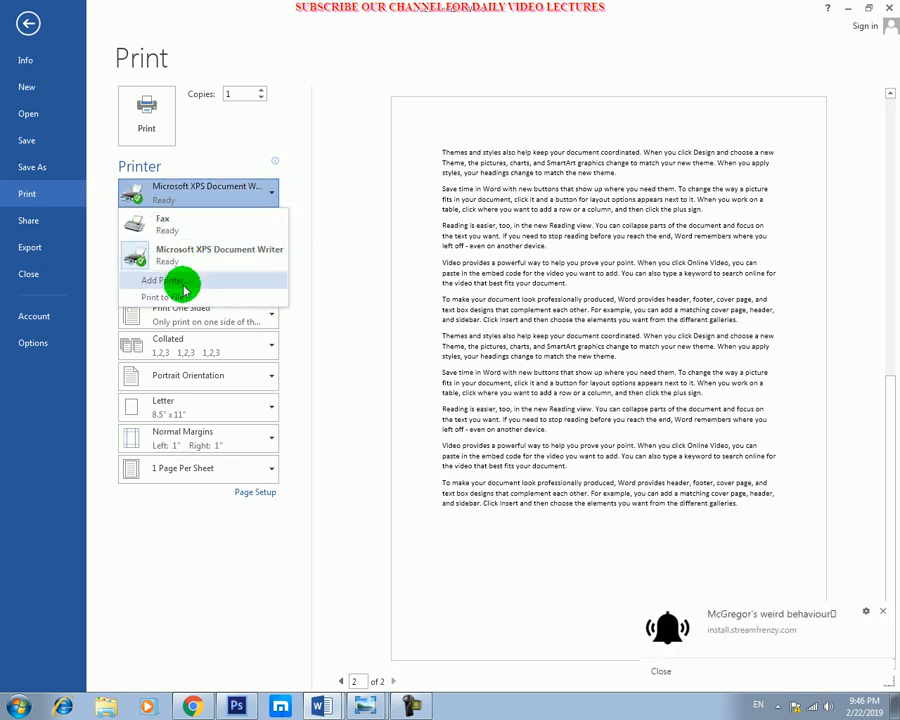
pyautogui.click(229, 150)
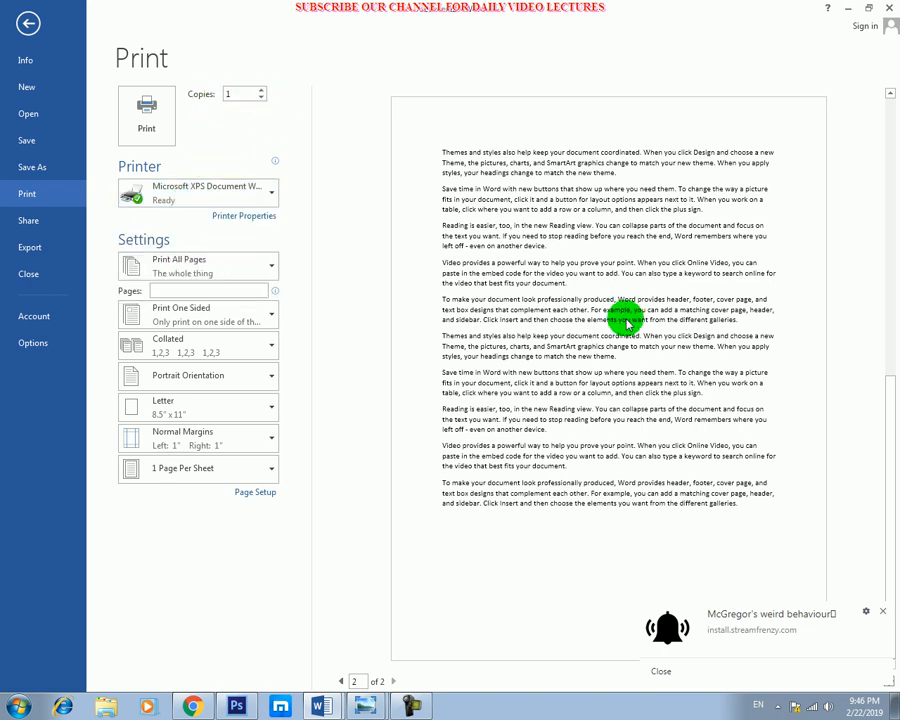
# Preview page 1 of the document and return to page 2 in the print preview.
pyautogui.click(608, 295)
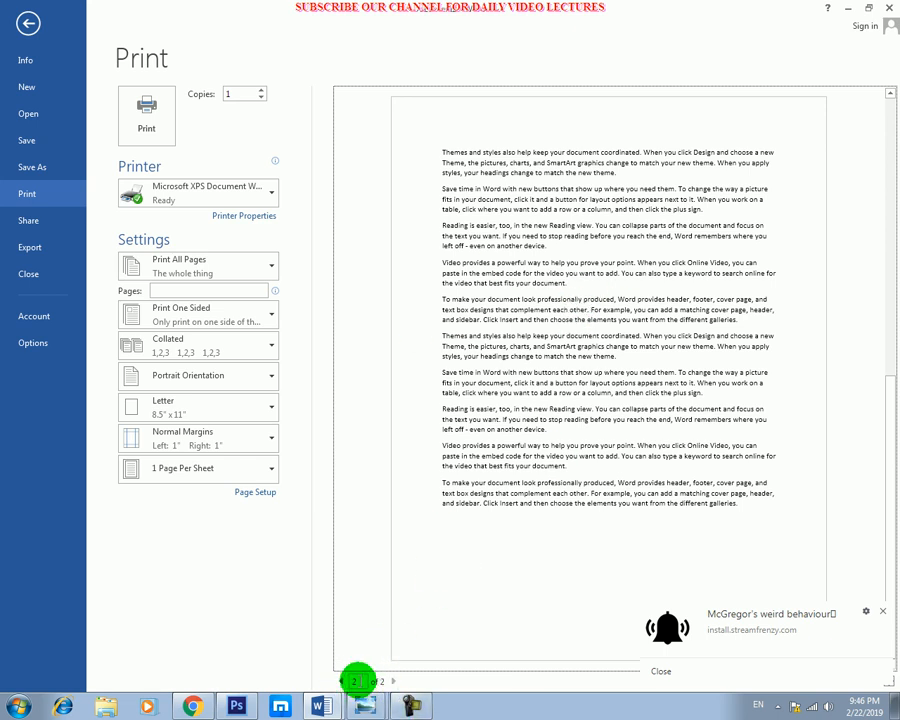
pyautogui.click(342, 683)
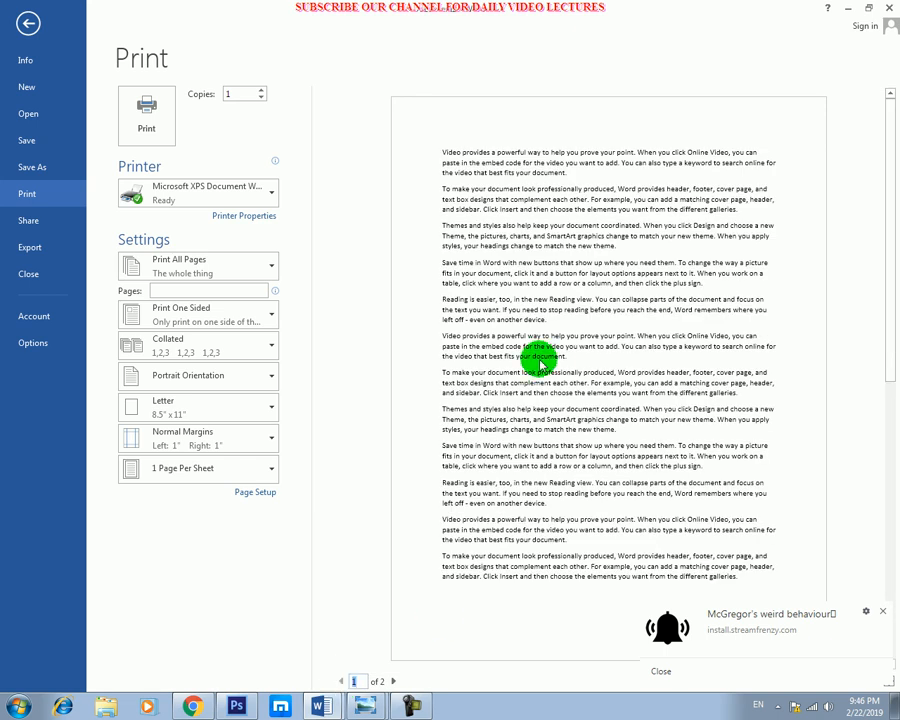
pyautogui.click(392, 682)
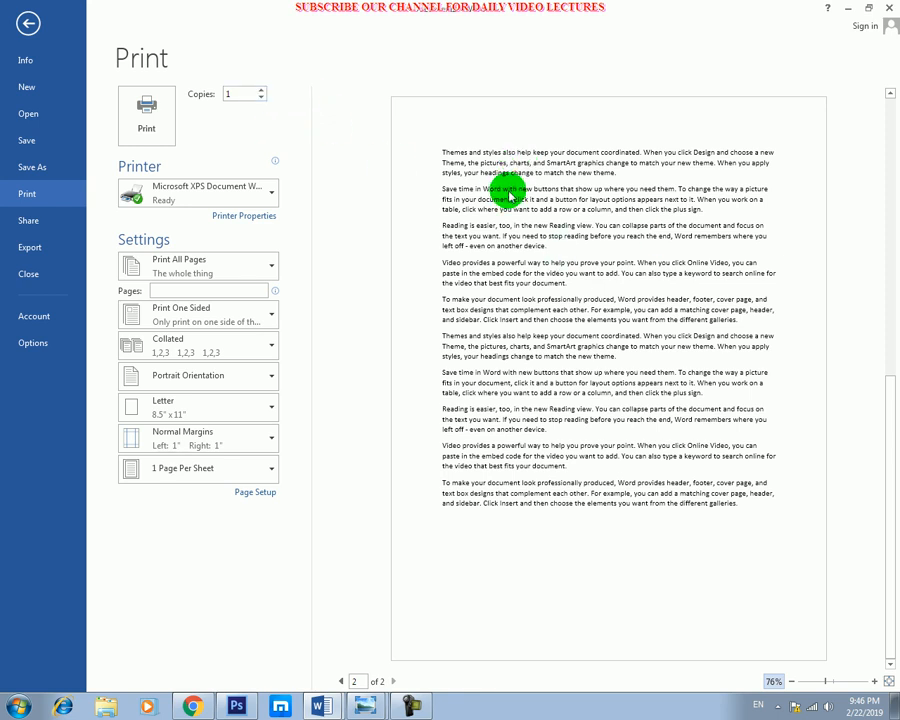
# Set the number of copies to 3 and choose Print All Pages as the print range.
pyautogui.click(261, 90)
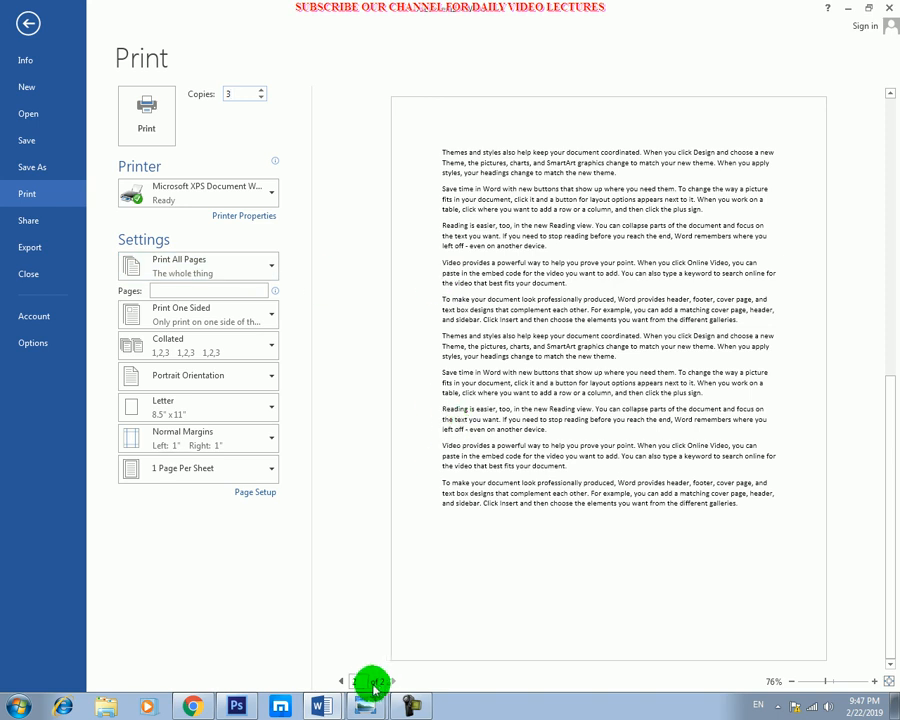
pyautogui.click(263, 268)
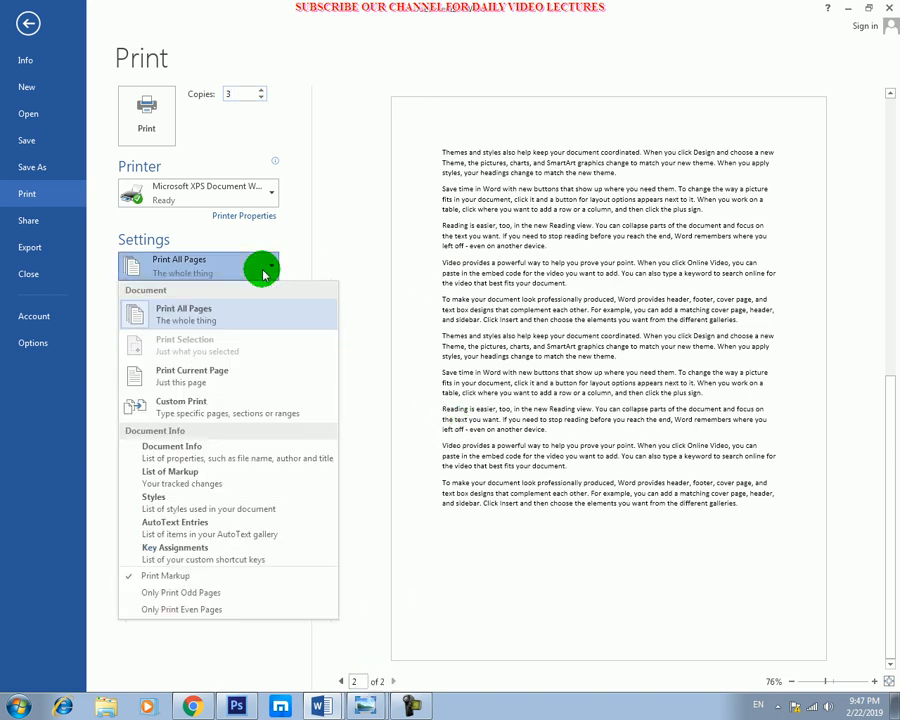
pyautogui.click(211, 304)
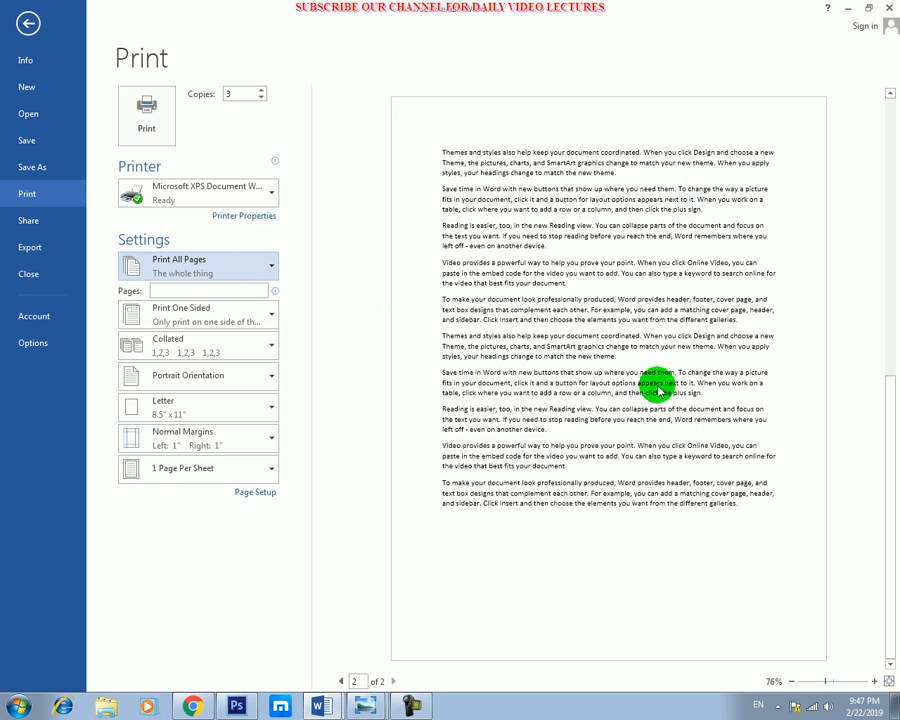
pyautogui.click(229, 94)
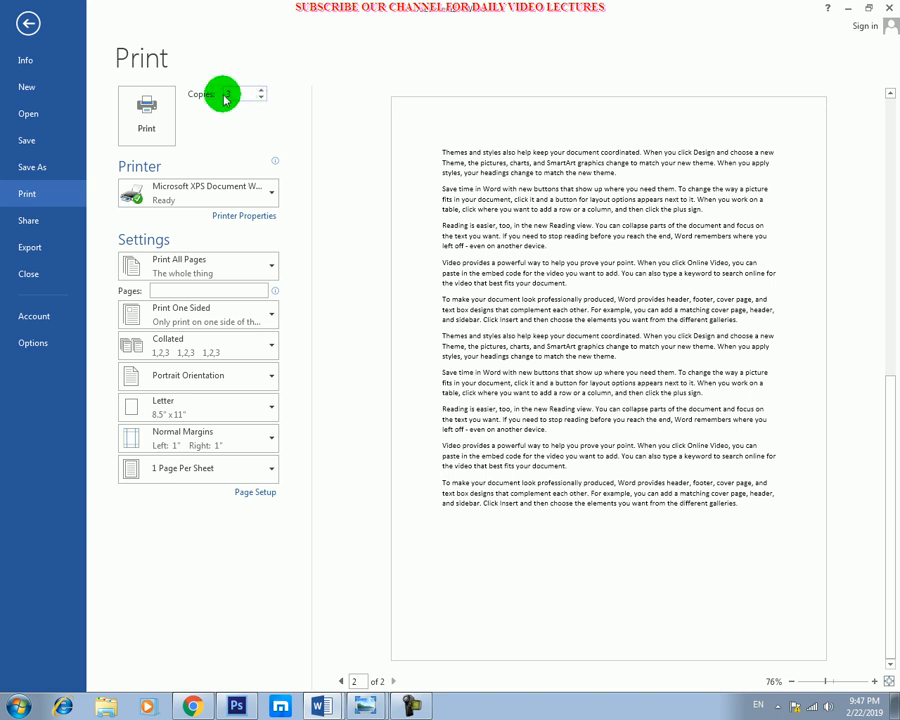
pyautogui.click(233, 93)
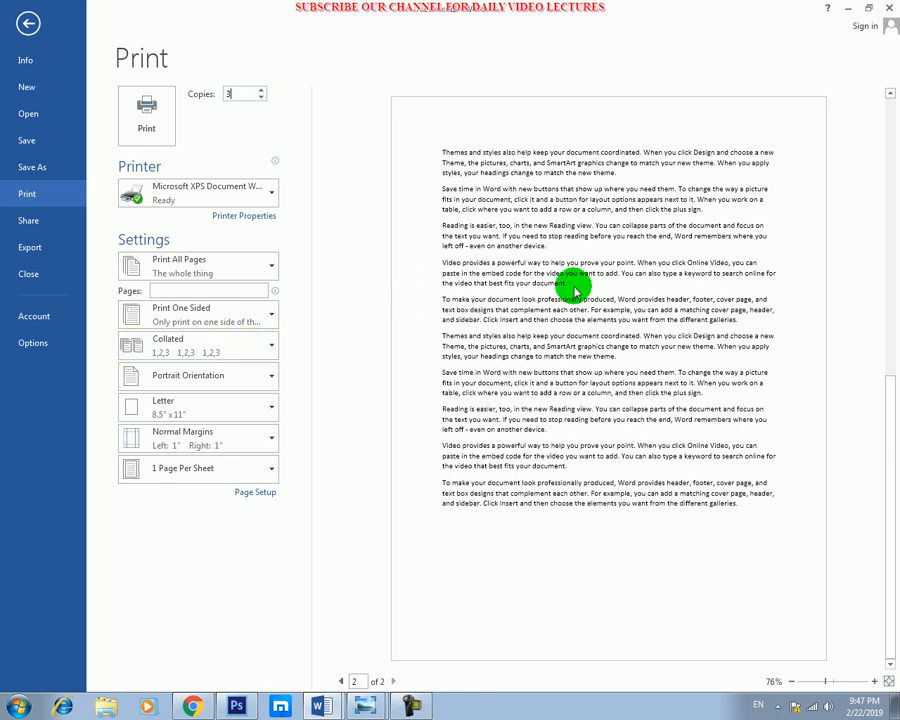
# Set the print range to Print Current Page with page 2 shown in the preview.
pyautogui.click(270, 270)
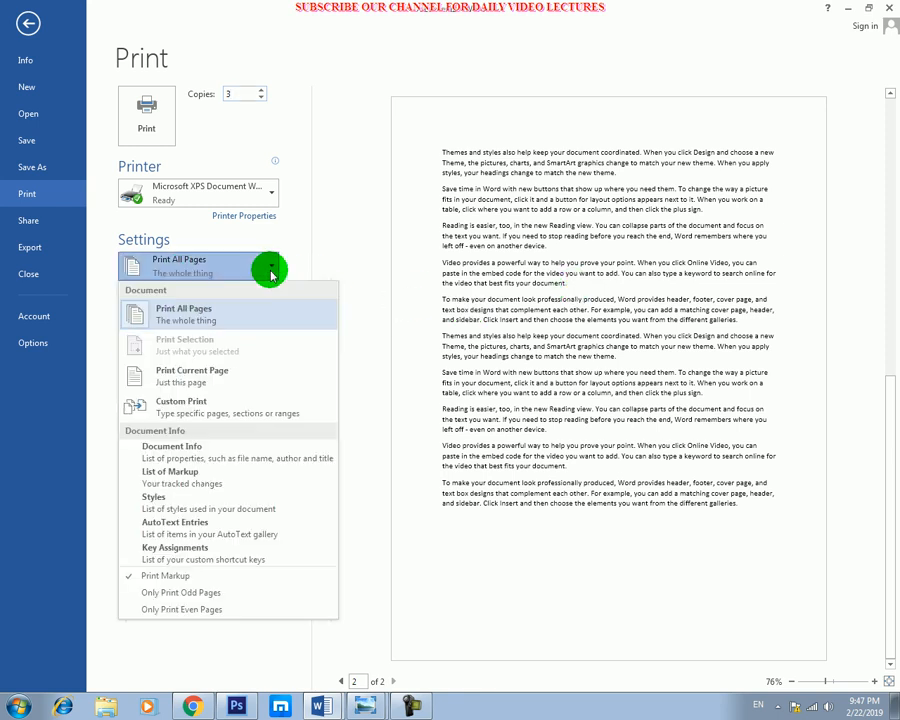
pyautogui.click(212, 380)
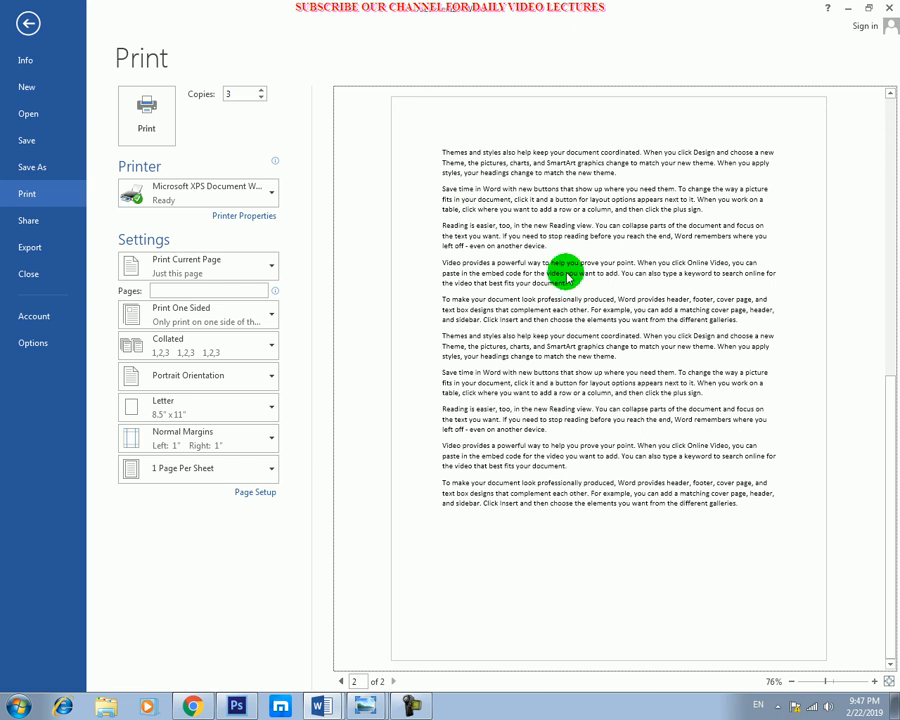
pyautogui.click(361, 682)
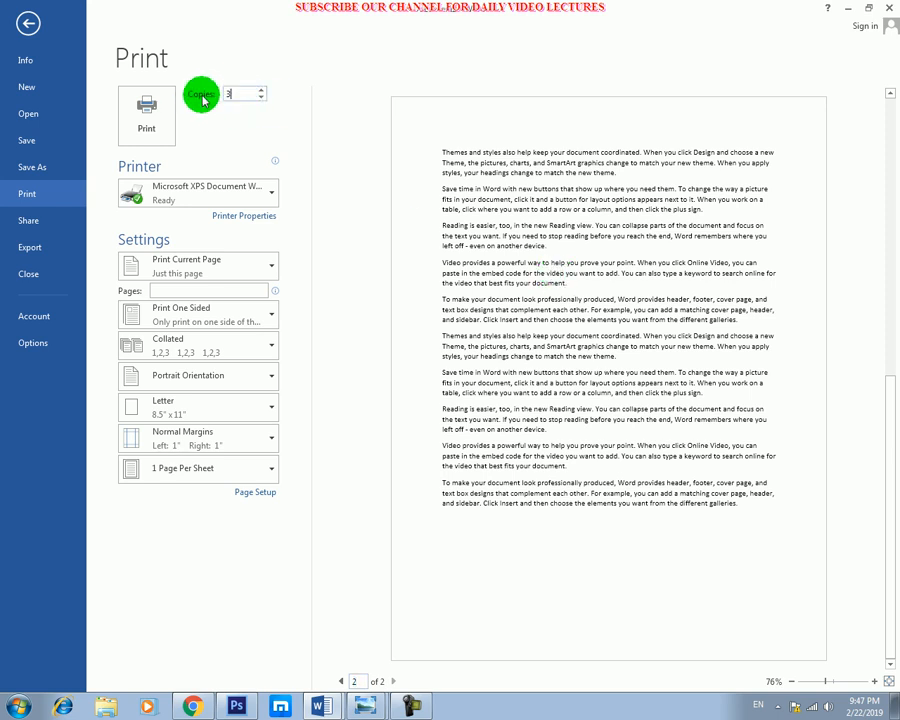
pyautogui.click(517, 200)
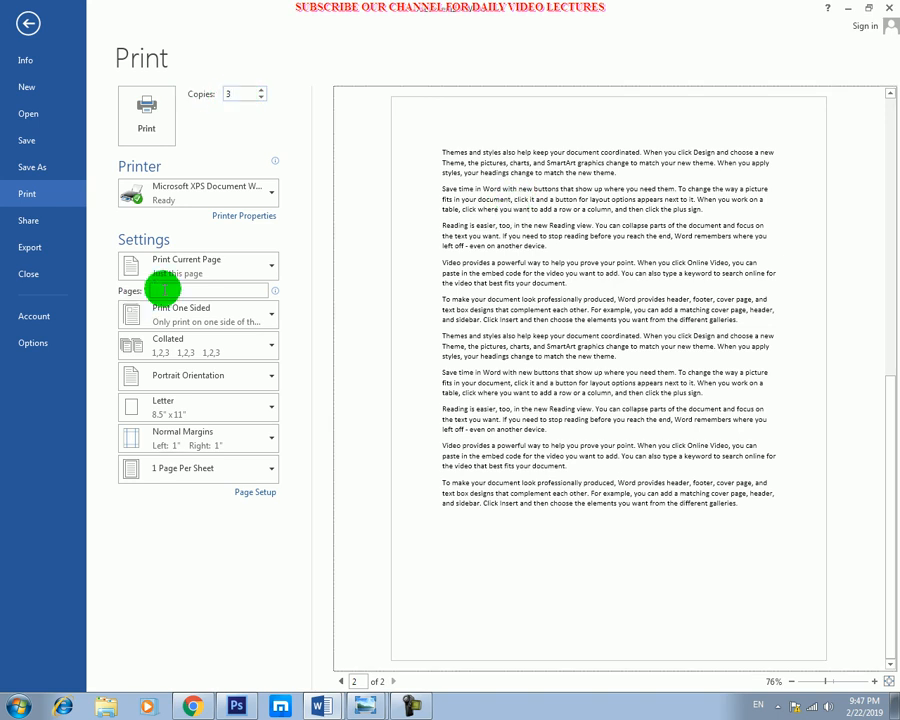
pyautogui.click(215, 260)
pyautogui.click(201, 372)
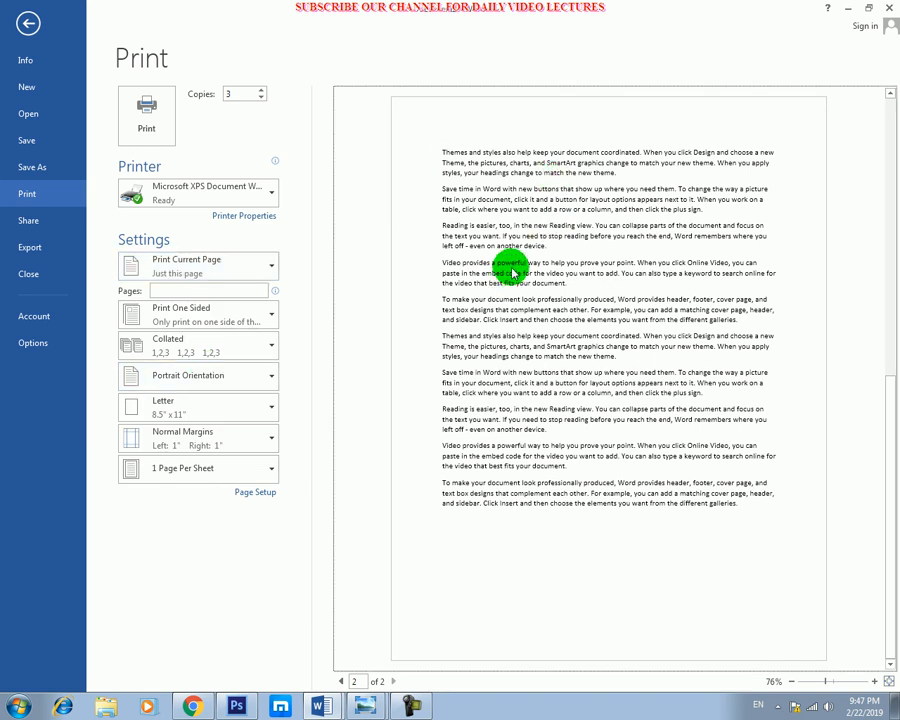
# Switch the print range back to Print All Pages.
pyautogui.click(250, 262)
pyautogui.click(168, 307)
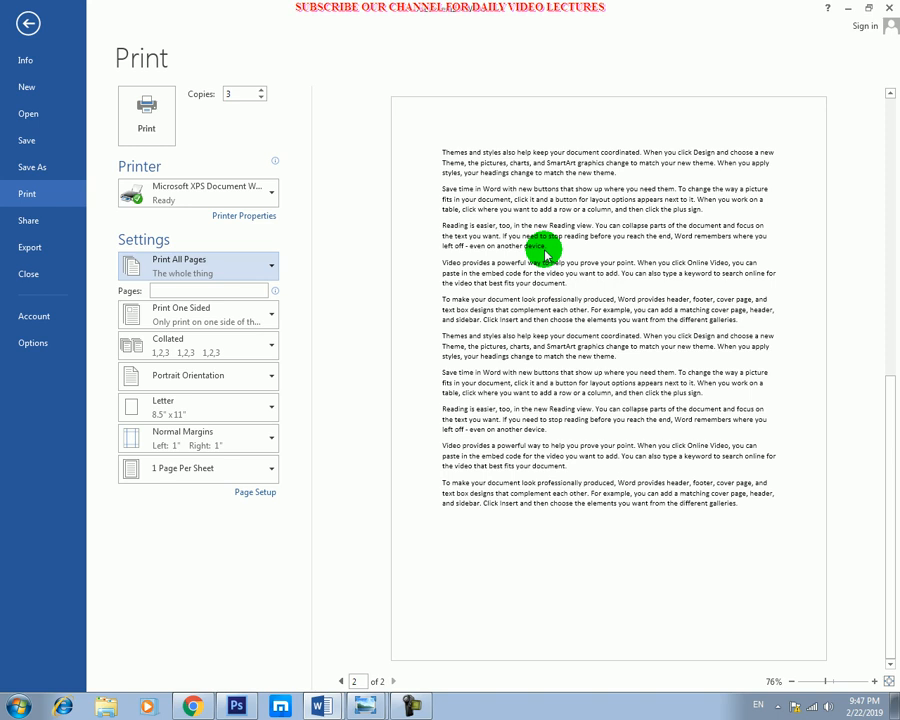
# Set the print range to Custom Print and enter pages 7-10.
pyautogui.click(251, 267)
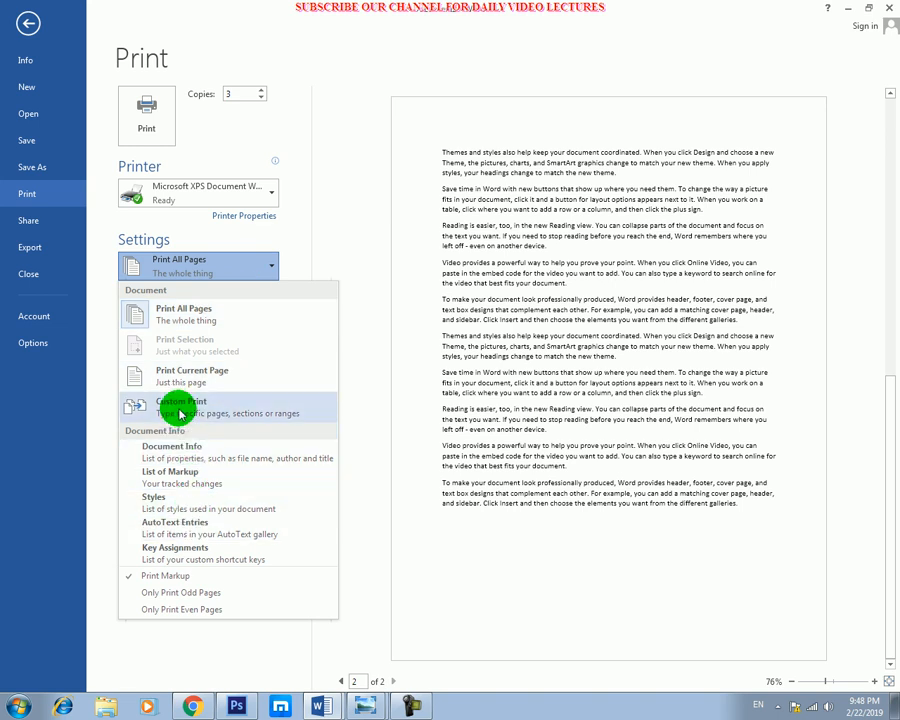
pyautogui.click(226, 408)
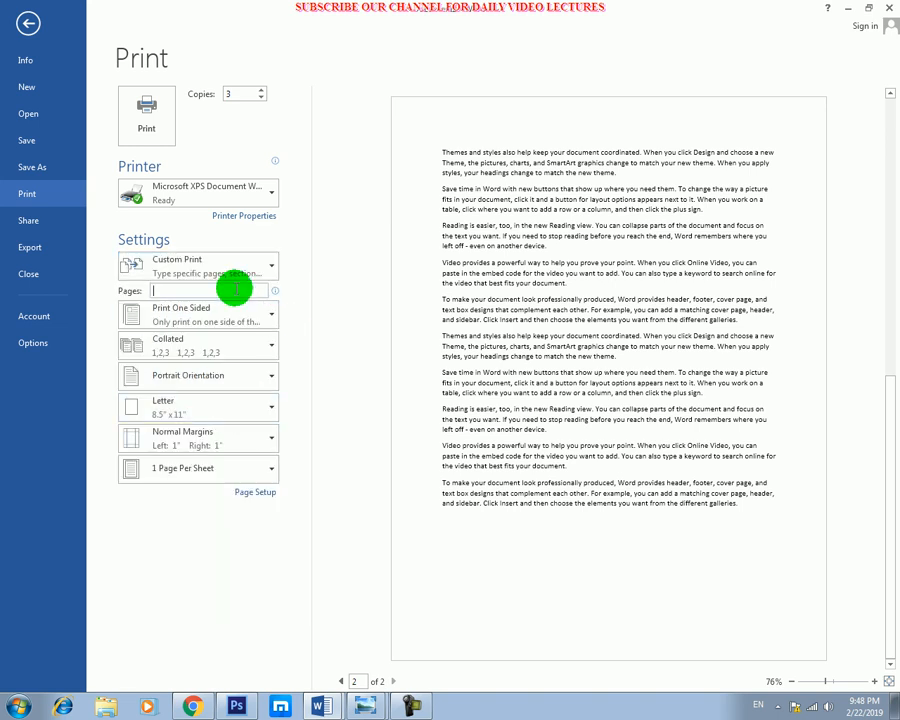
pyautogui.click(262, 264)
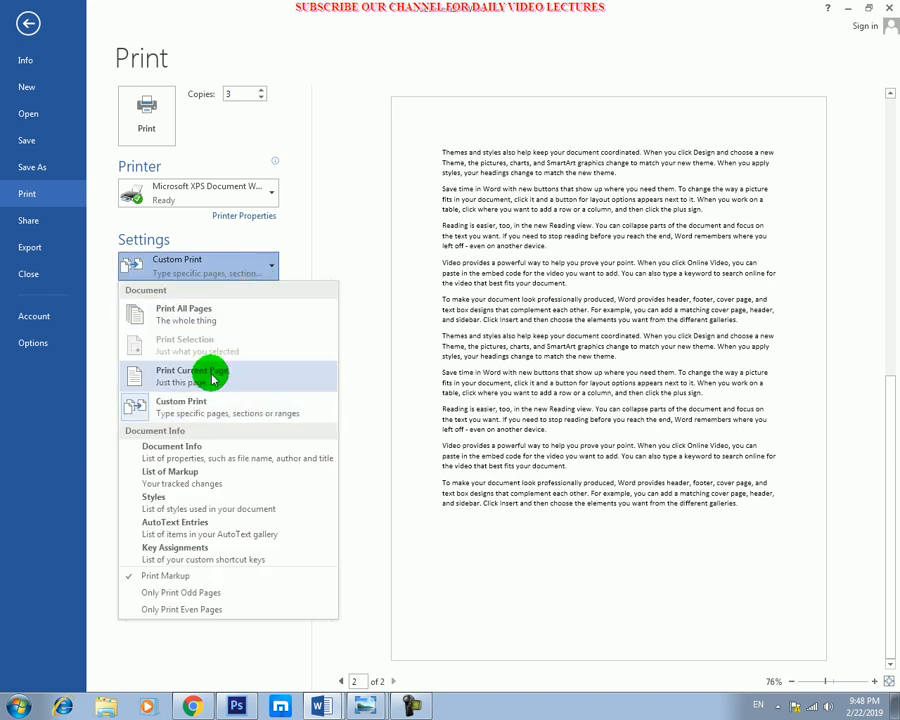
pyautogui.click(220, 410)
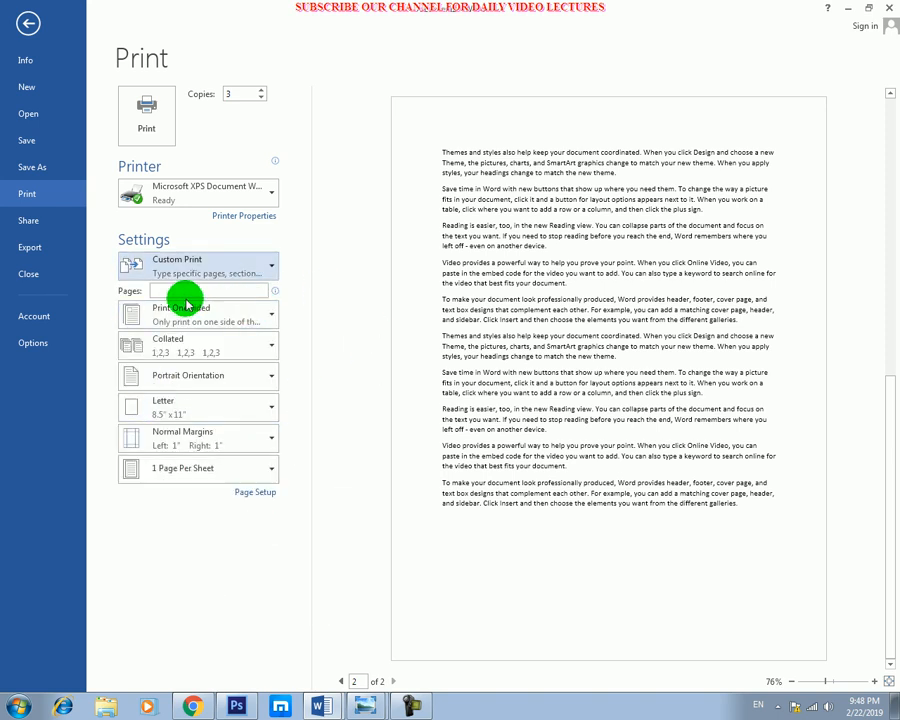
pyautogui.click(257, 292)
pyautogui.write('7-10')
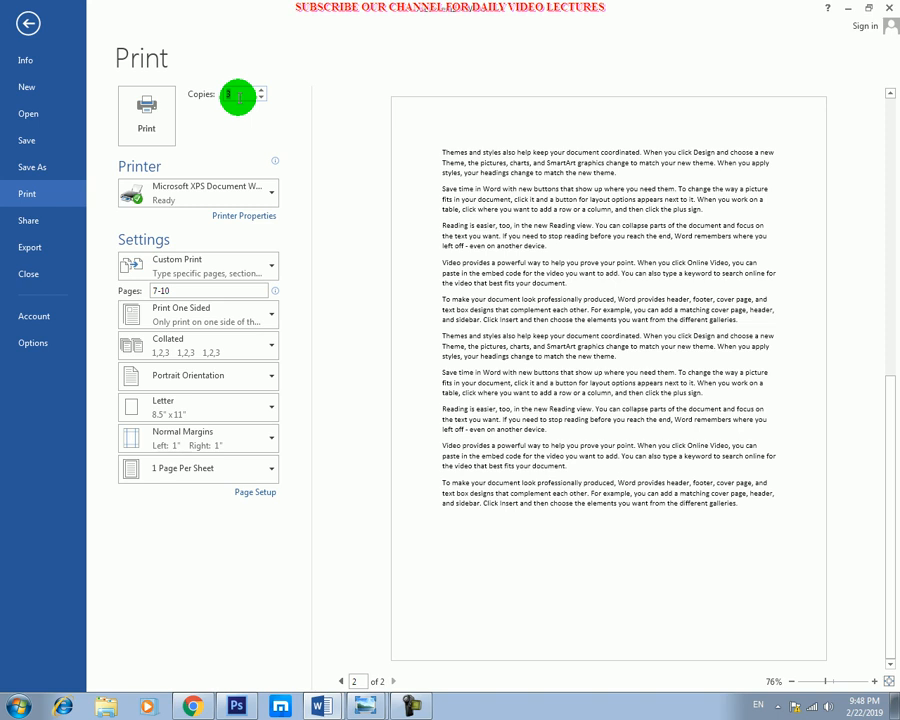
# Switch the print range to Print Current Page and back to Custom Print, entering pages 5-10.
pyautogui.click(237, 266)
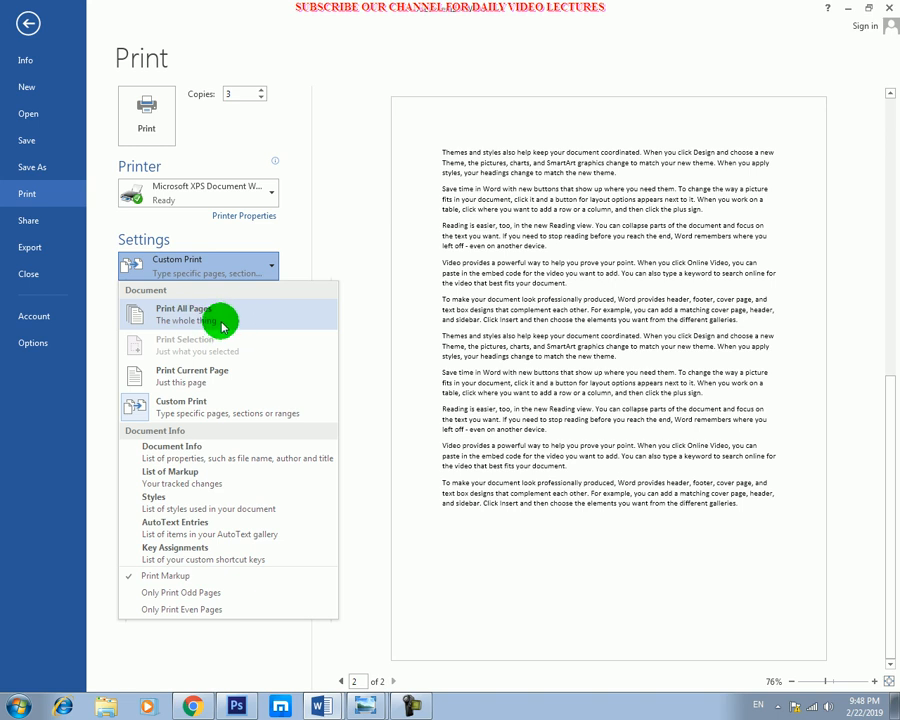
pyautogui.click(221, 381)
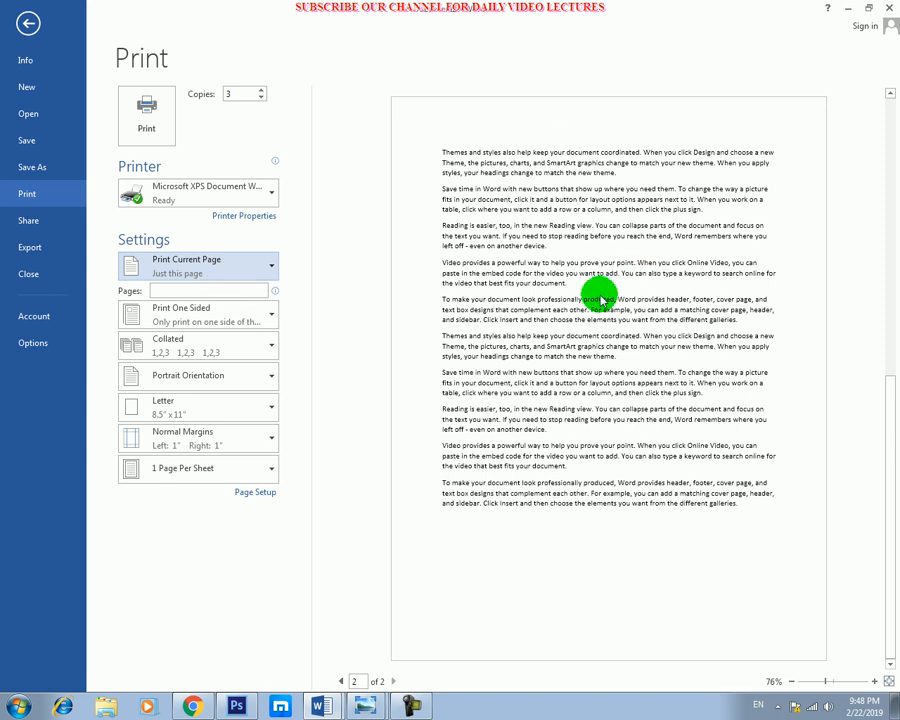
pyautogui.click(262, 265)
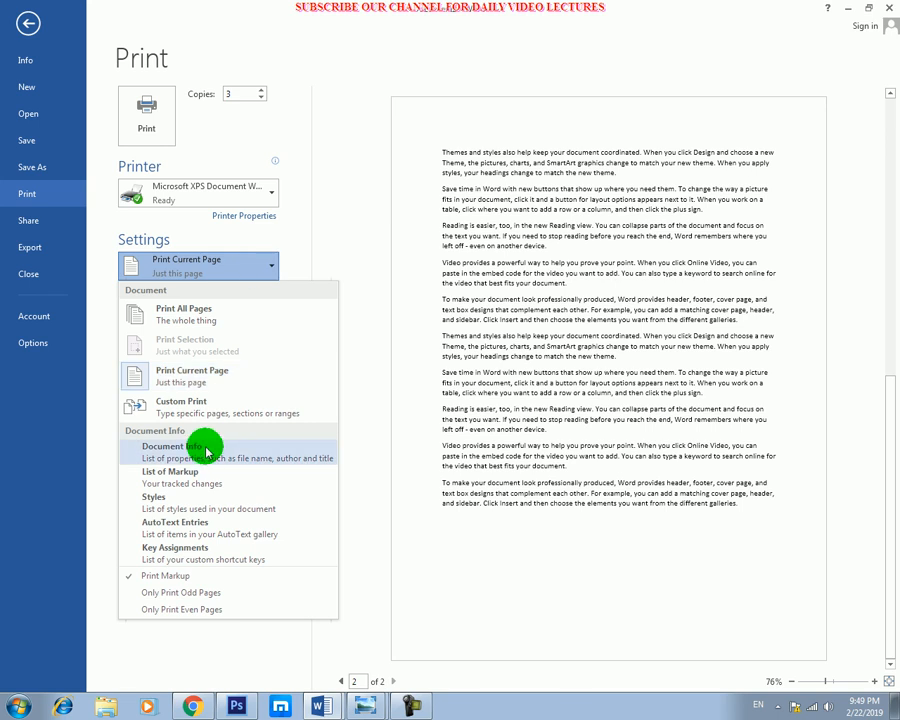
pyautogui.click(241, 410)
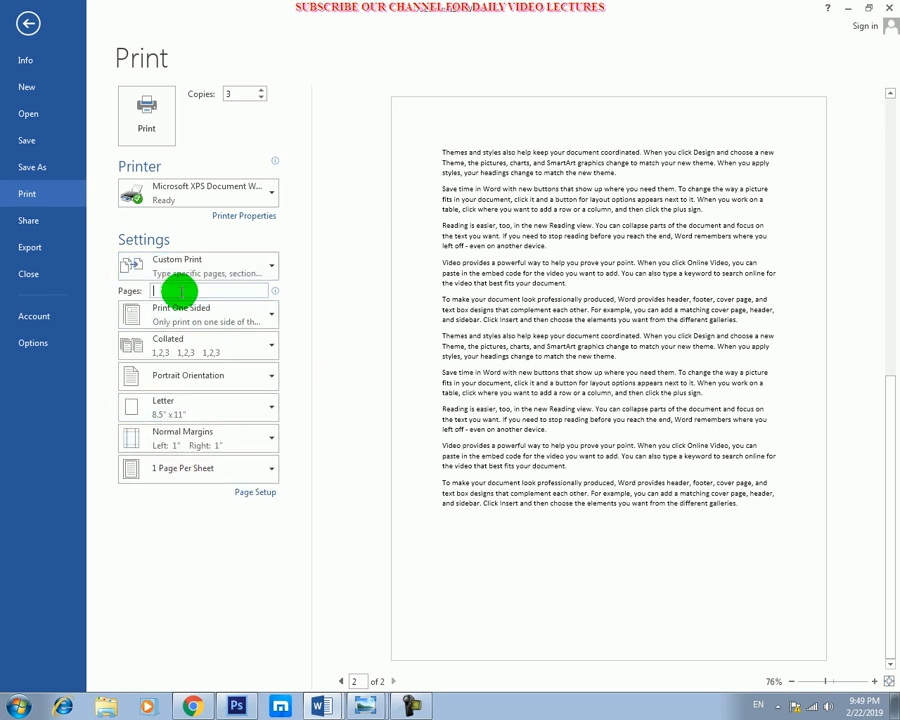
pyautogui.write('5-10')
# Return the print range to Print All Pages and finish with Print Current Page selected.
pyautogui.click(272, 267)
pyautogui.click(180, 358)
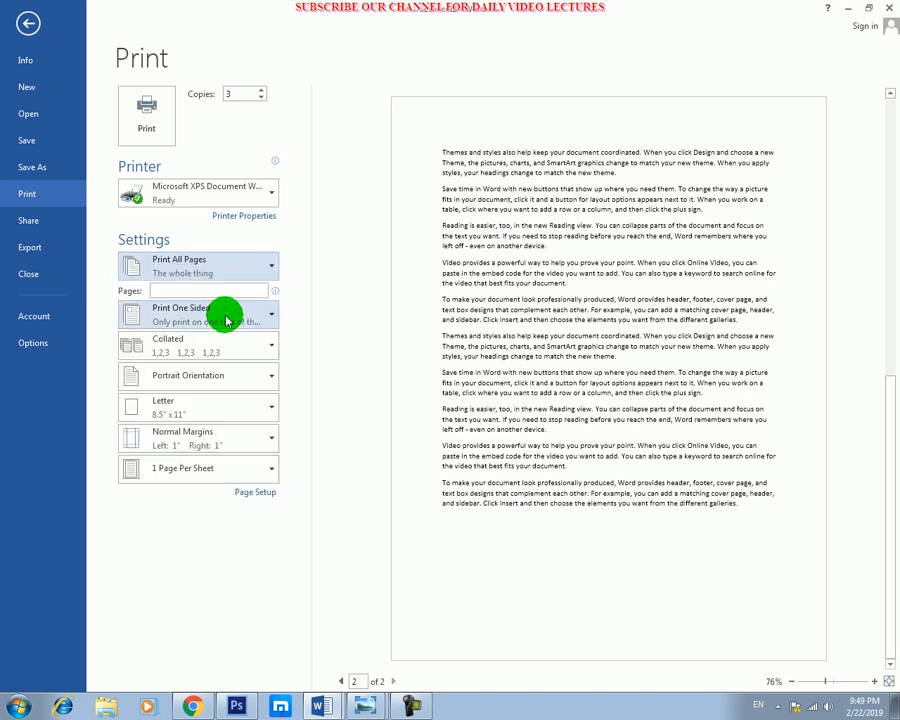
pyautogui.click(228, 275)
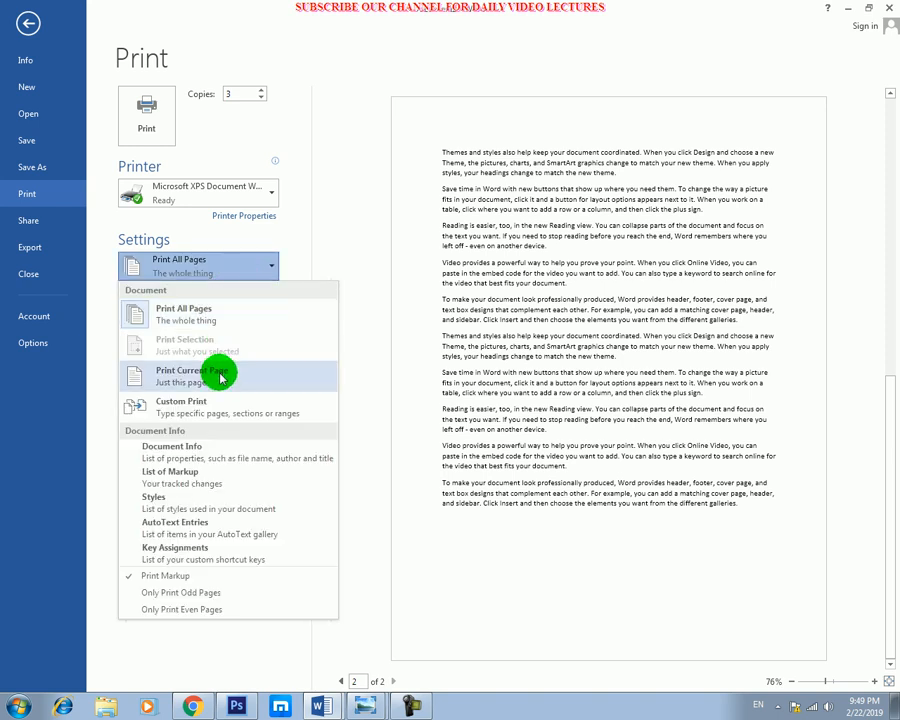
pyautogui.click(217, 367)
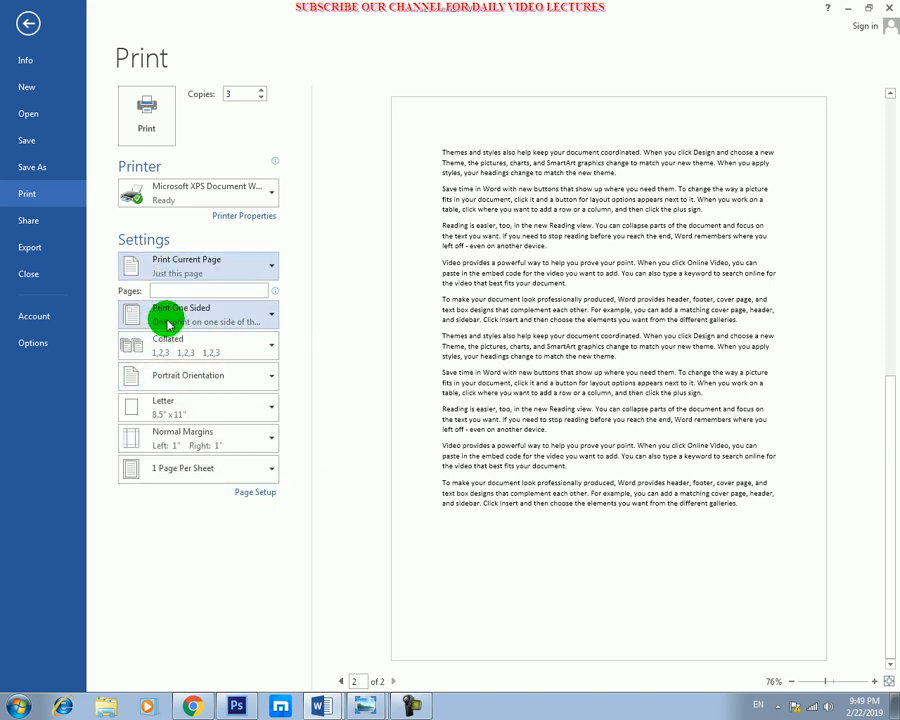
# Choose Print One Sided as the sides option and show page 1 in the print preview.
pyautogui.click(271, 318)
pyautogui.click(210, 352)
pyautogui.click(240, 316)
pyautogui.click(292, 316)
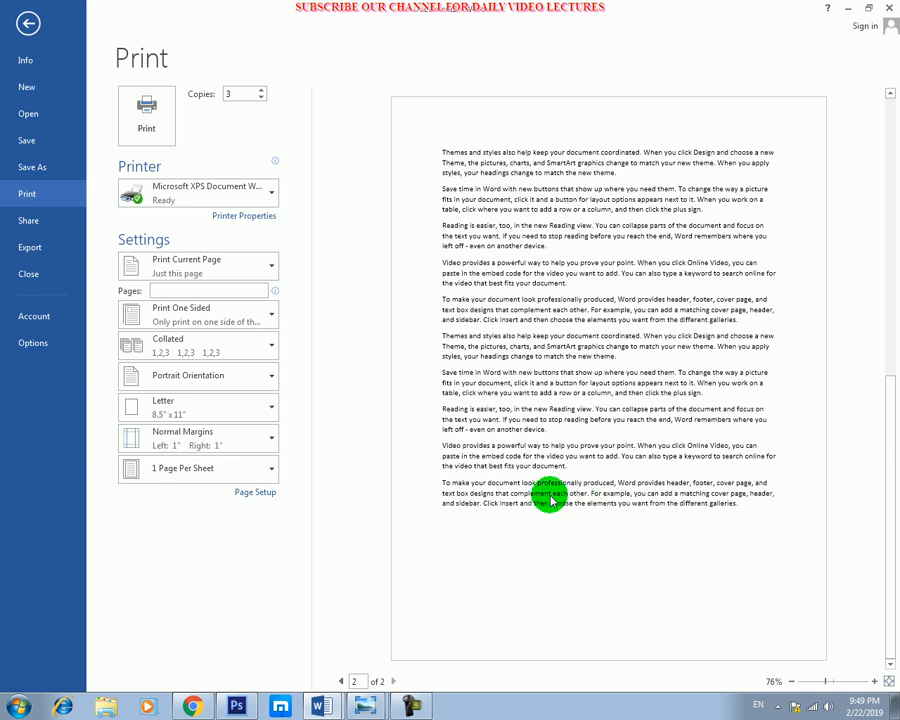
pyautogui.click(341, 681)
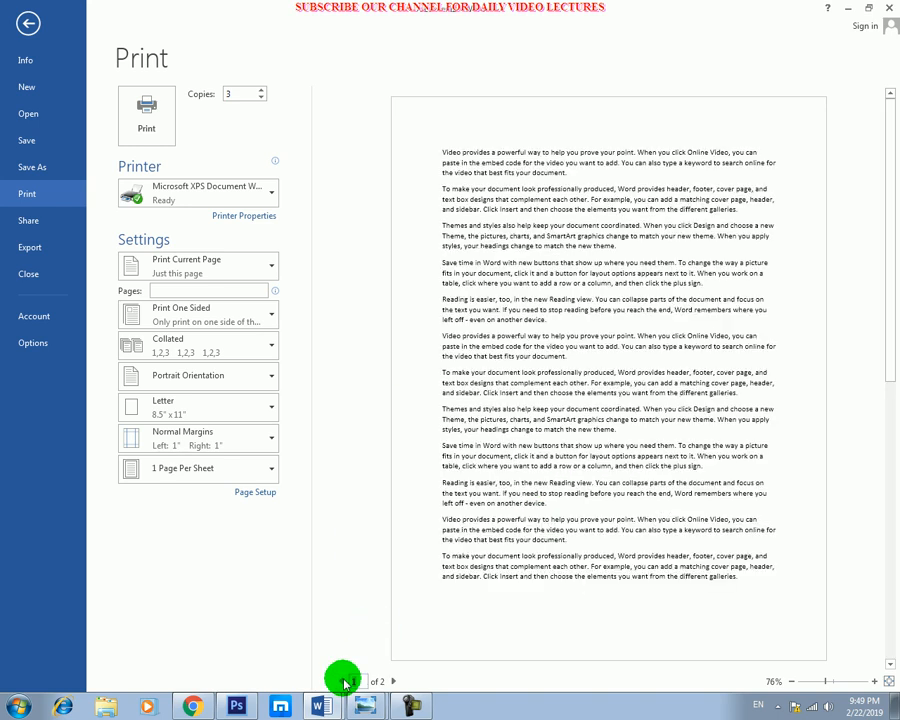
pyautogui.click(250, 316)
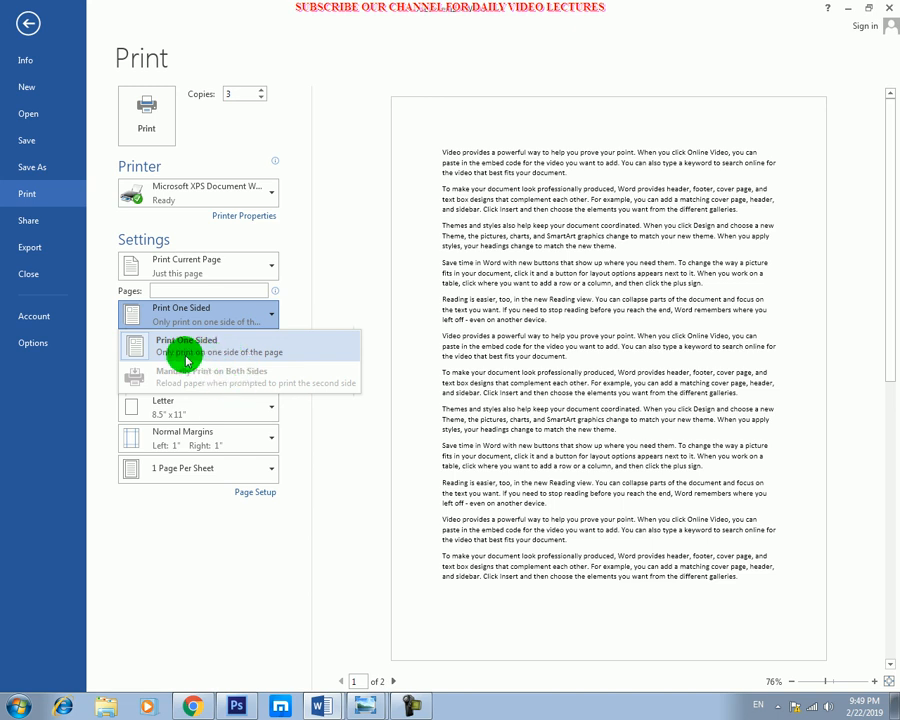
pyautogui.click(345, 325)
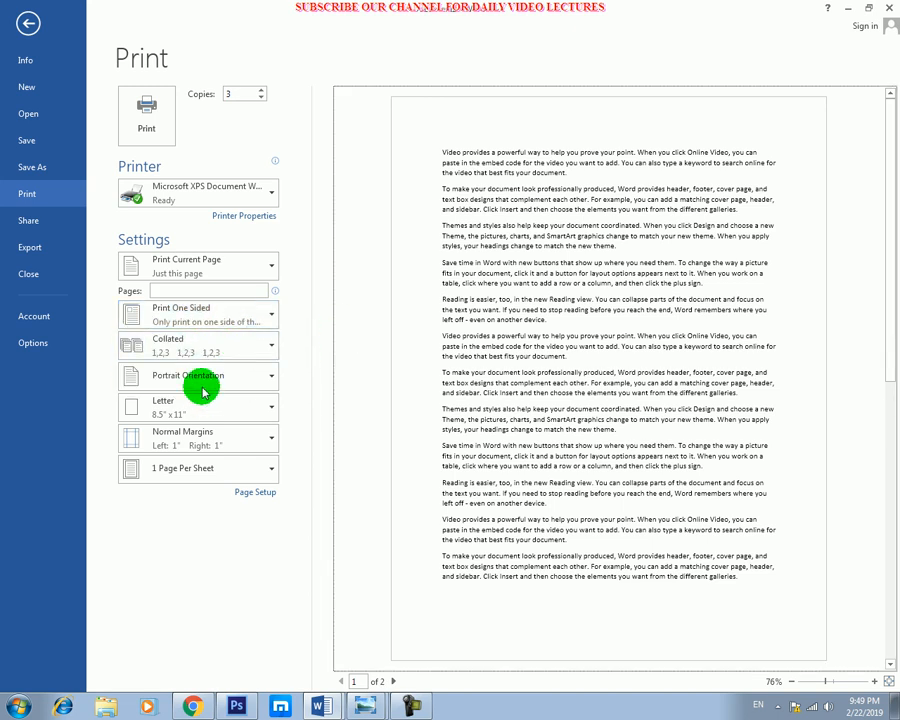
pyautogui.click(195, 346)
pyautogui.click(195, 346)
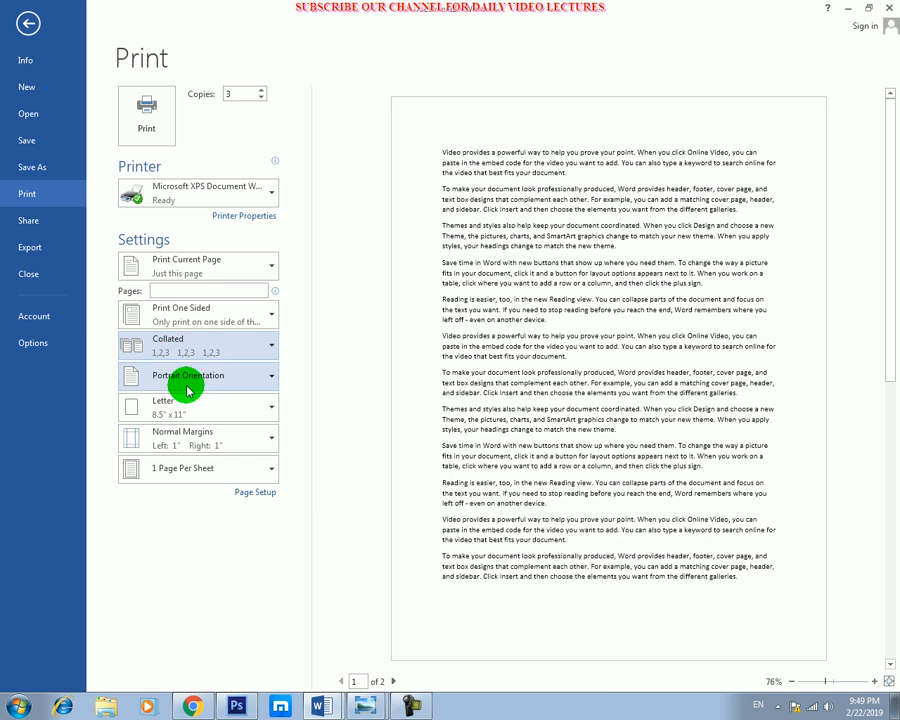
pyautogui.click(246, 380)
pyautogui.click(254, 388)
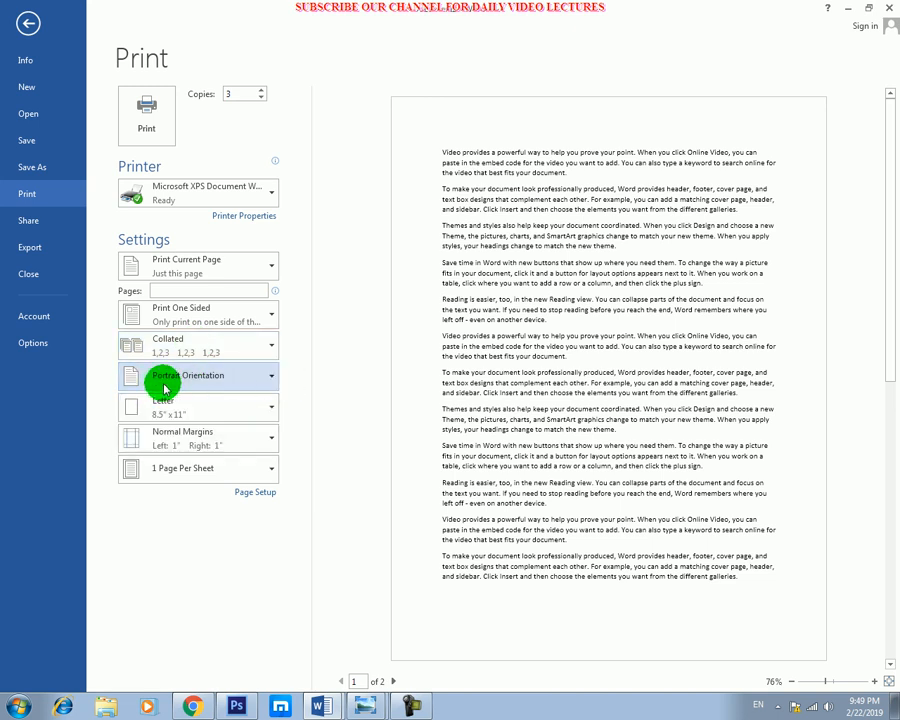
pyautogui.click(268, 388)
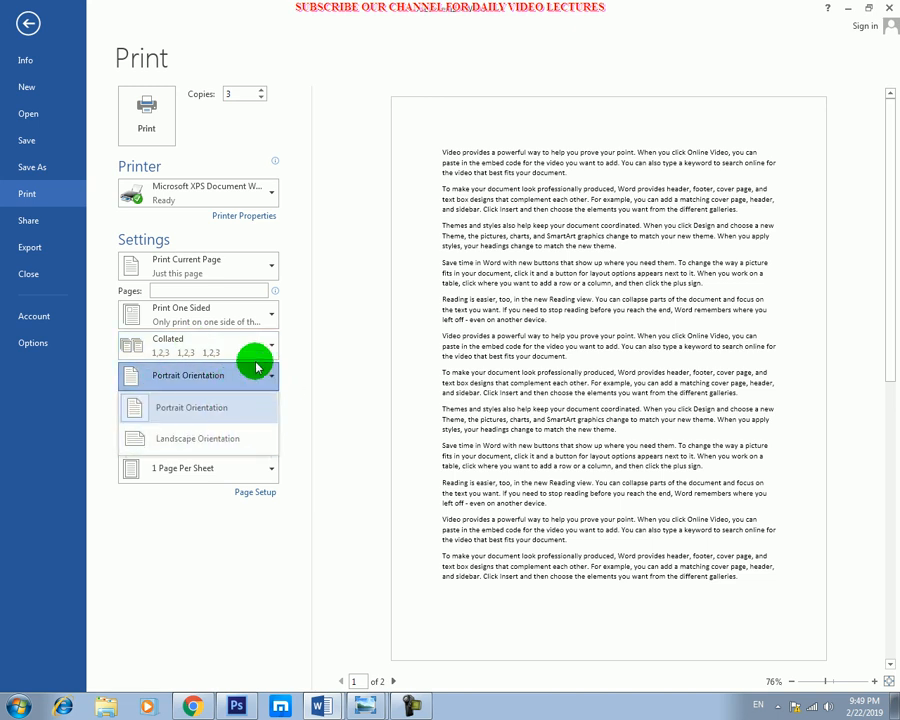
pyautogui.click(231, 373)
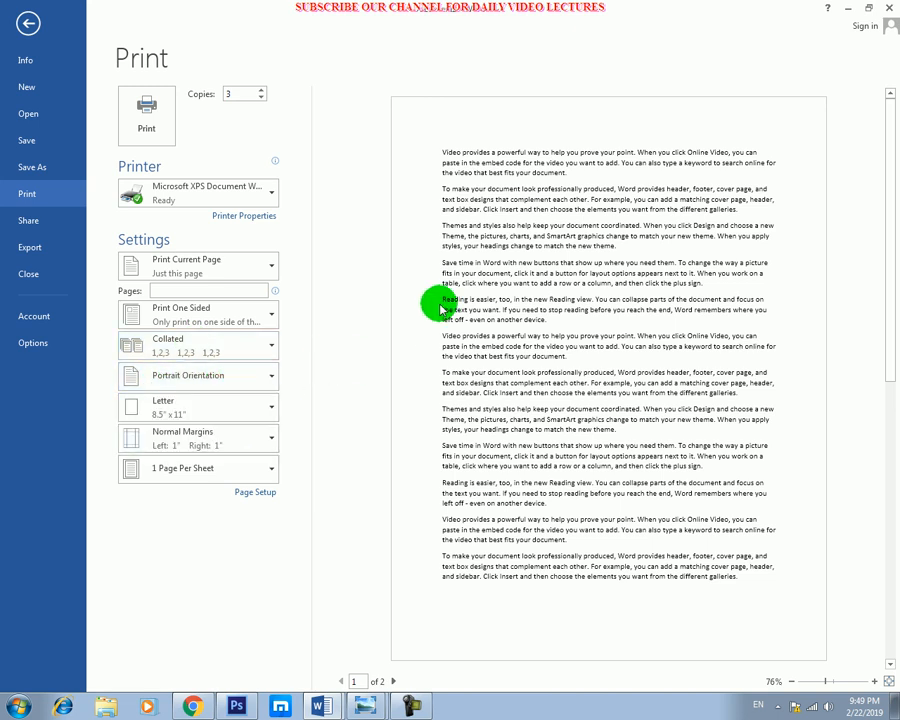
# Switch the document to Landscape Orientation and back to Portrait Orientation.
pyautogui.click(271, 377)
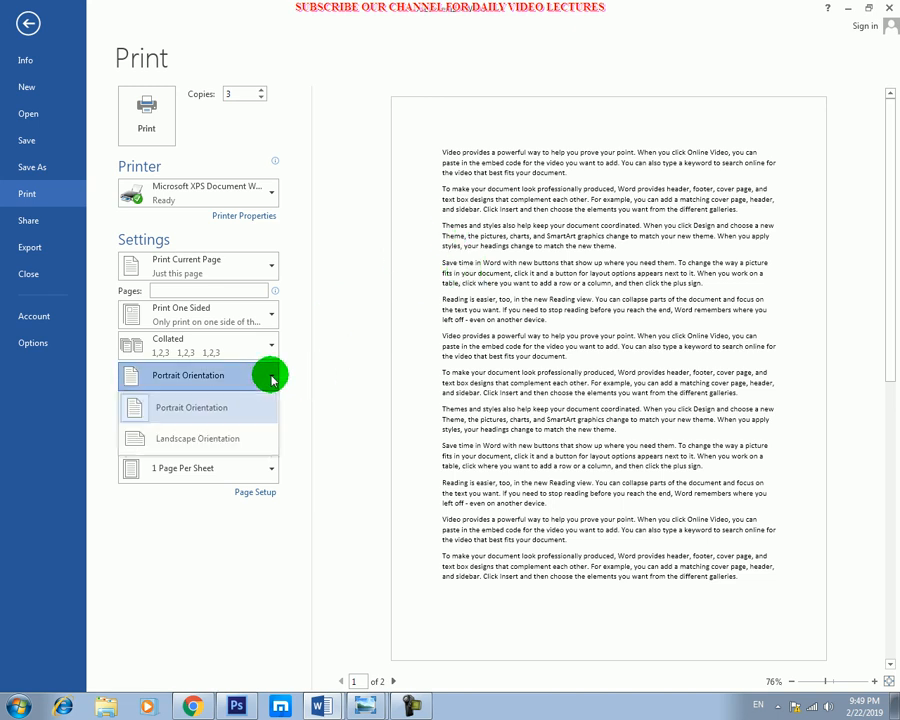
pyautogui.click(215, 438)
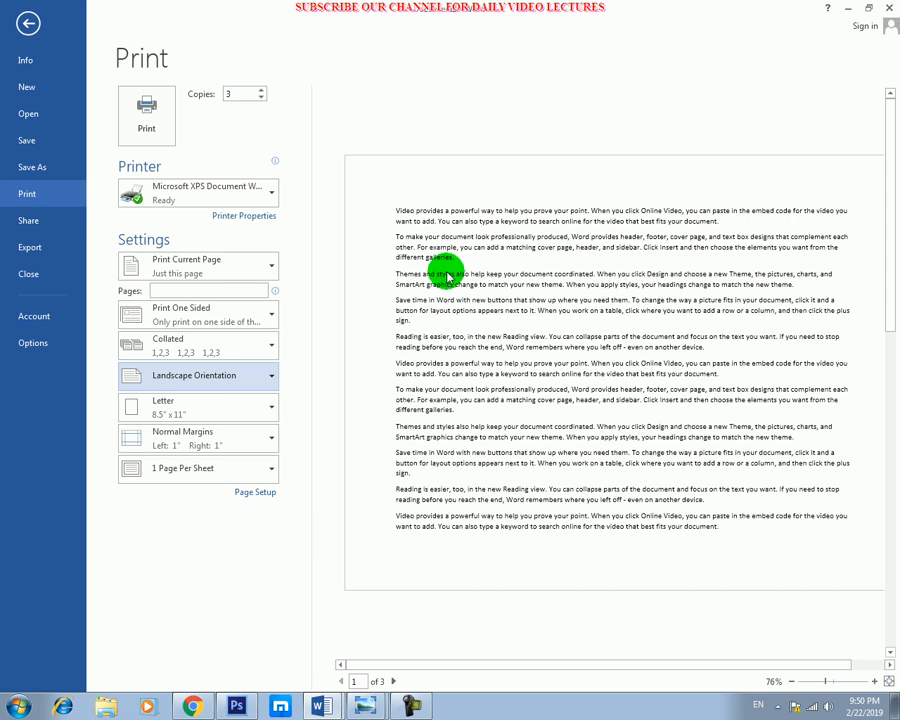
pyautogui.click(268, 382)
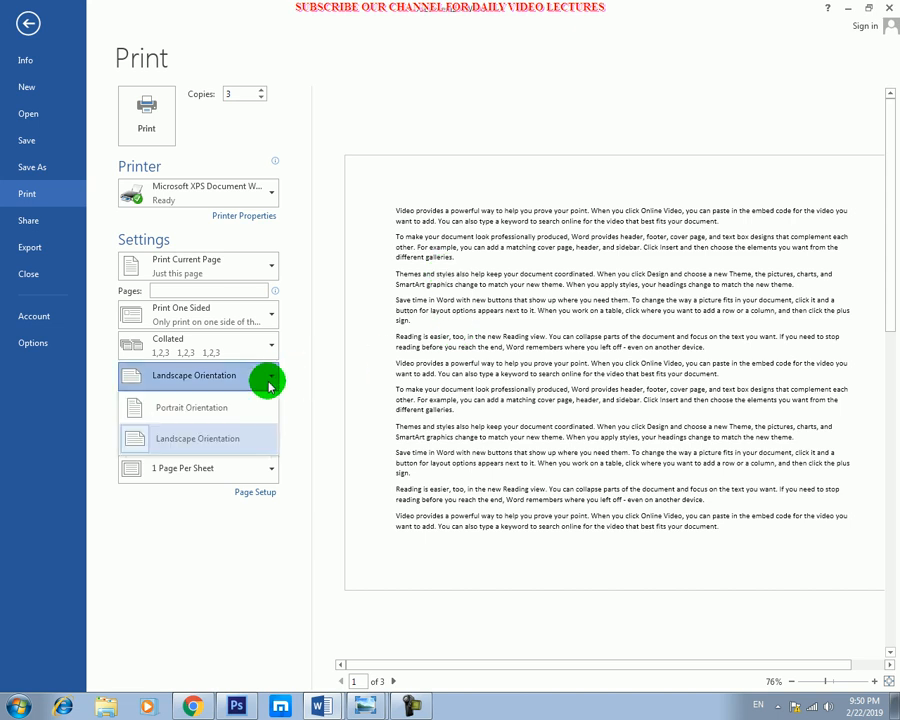
pyautogui.click(212, 409)
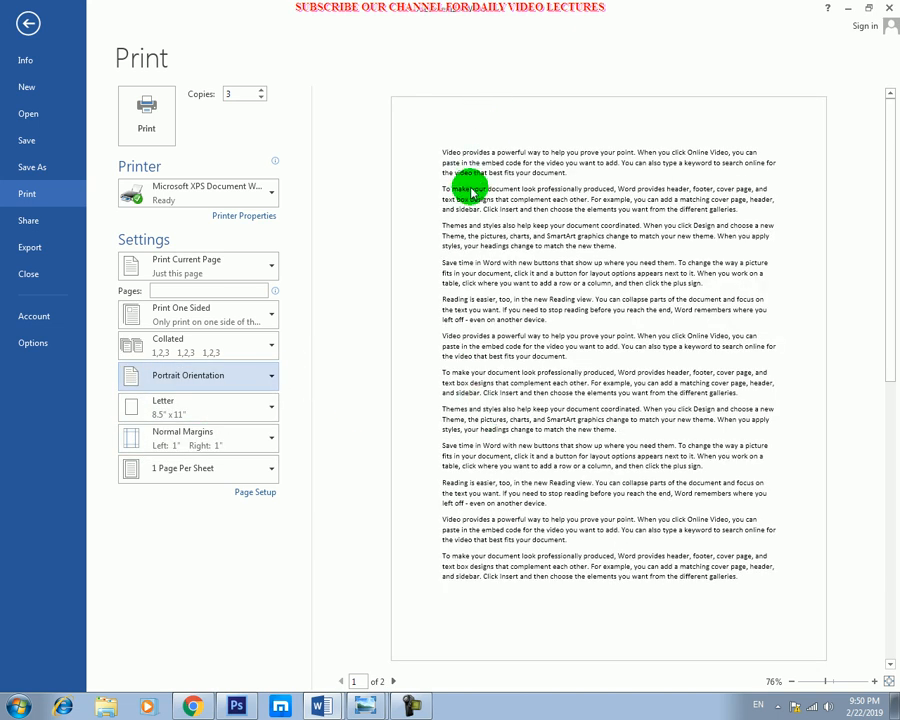
pyautogui.click(198, 411)
pyautogui.click(386, 287)
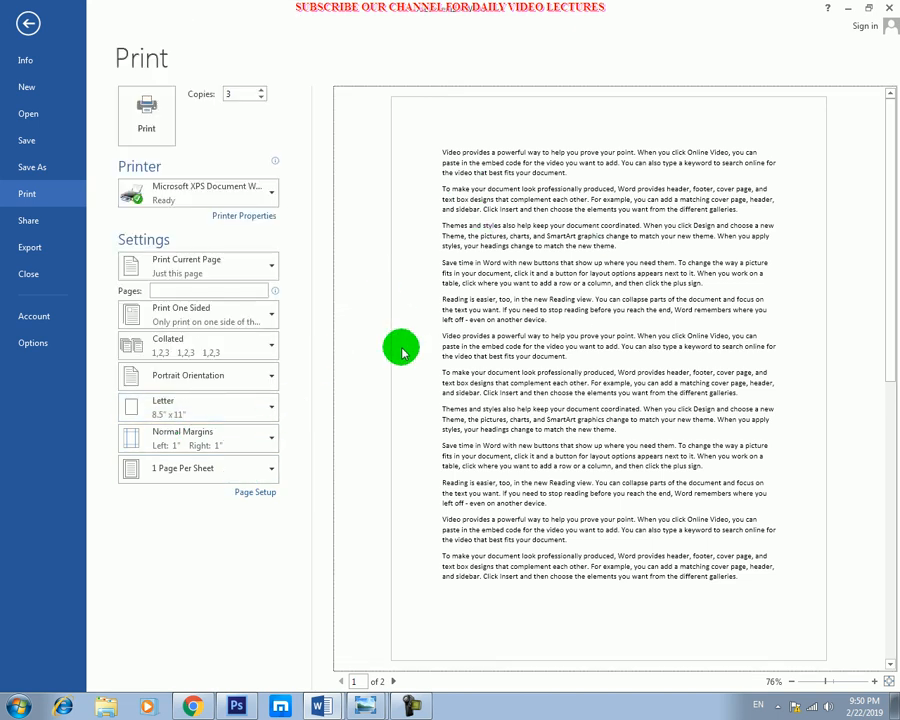
pyautogui.click(272, 408)
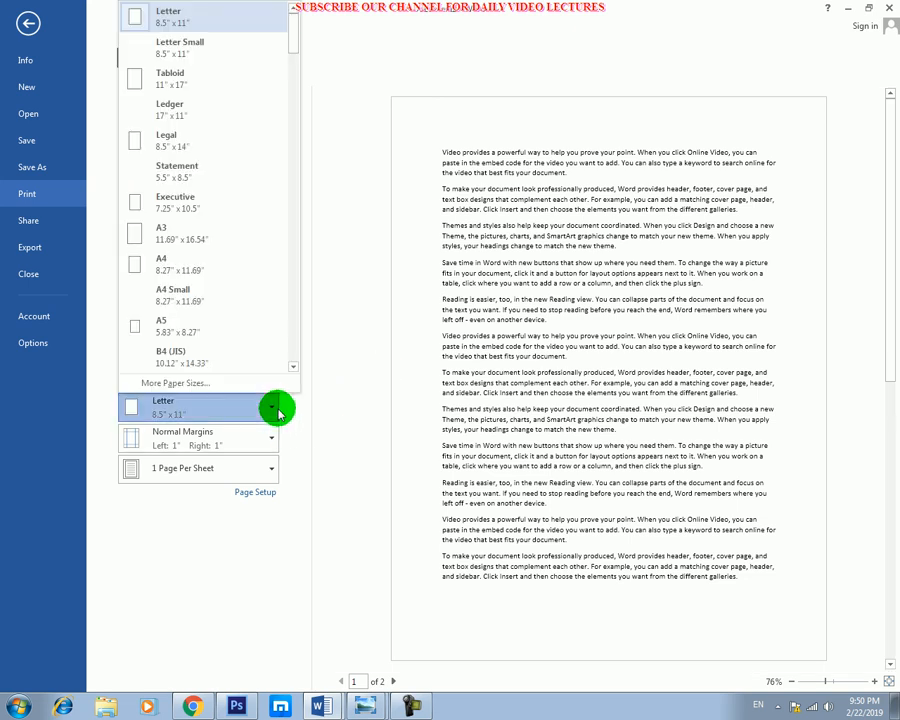
pyautogui.click(325, 340)
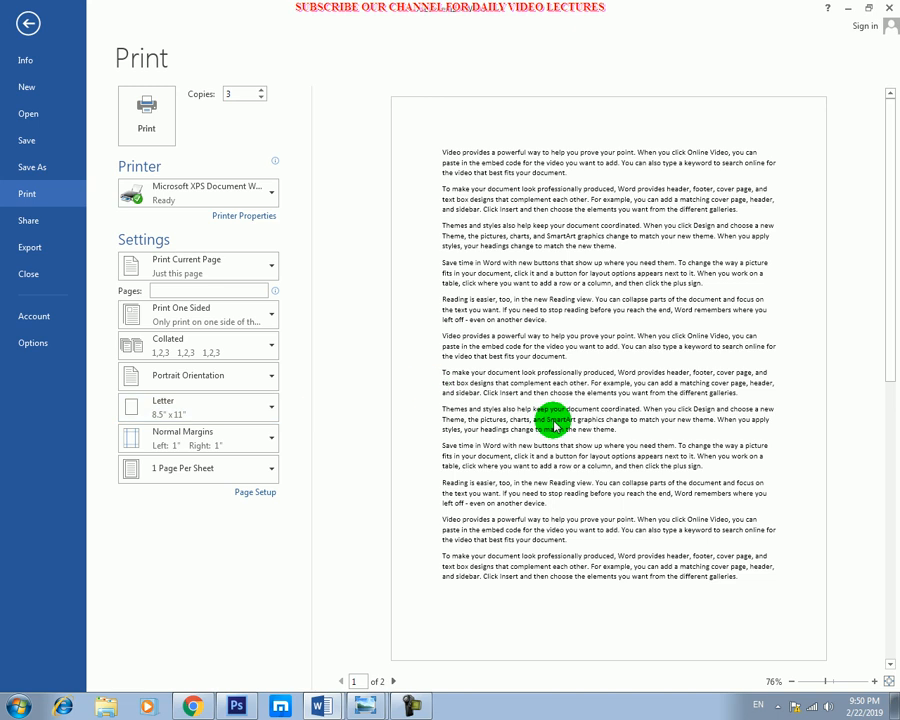
pyautogui.click(196, 413)
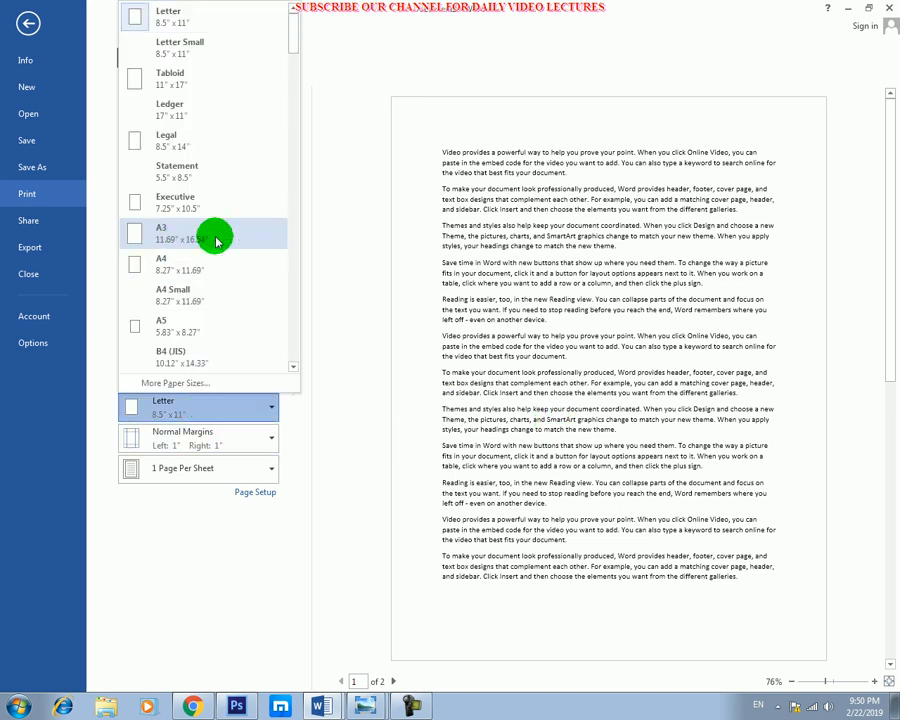
pyautogui.click(330, 260)
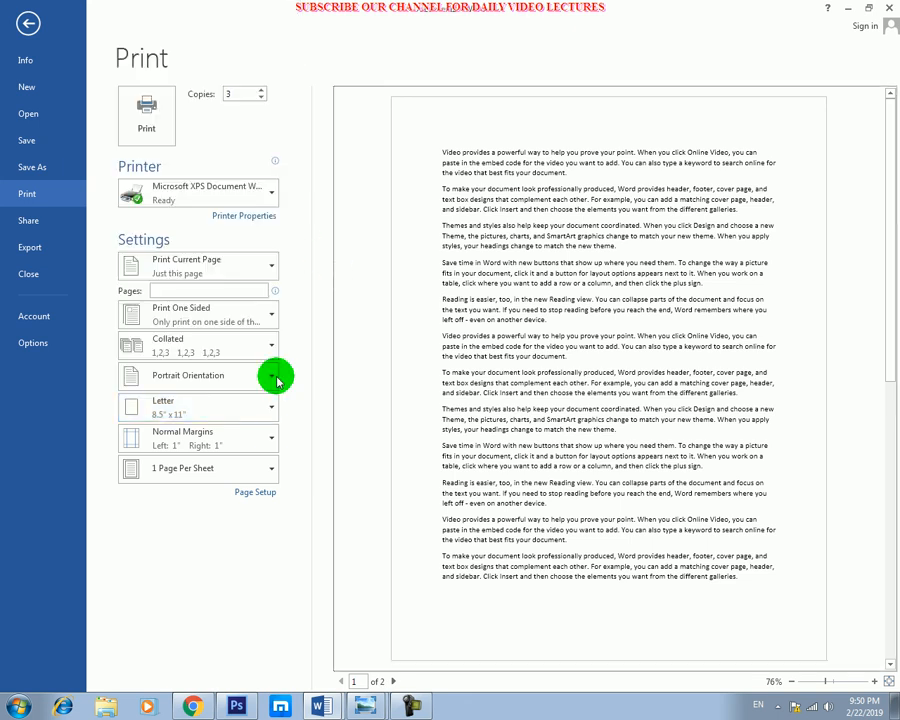
# Change the paper size to Legal 8.5" x 14" and back to Letter 8.5" x 11".
pyautogui.click(265, 406)
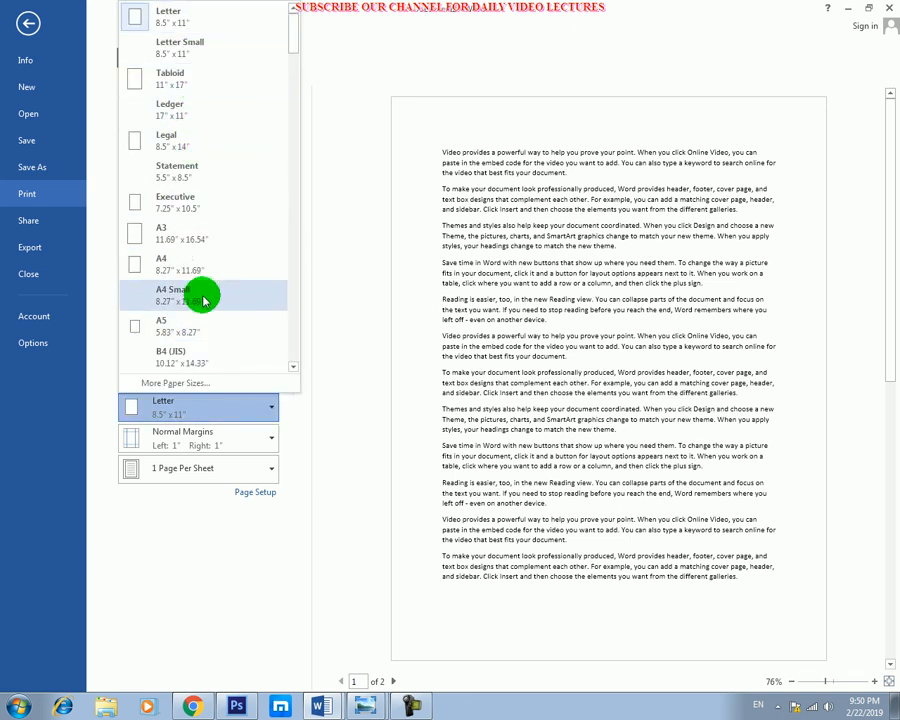
pyautogui.click(170, 145)
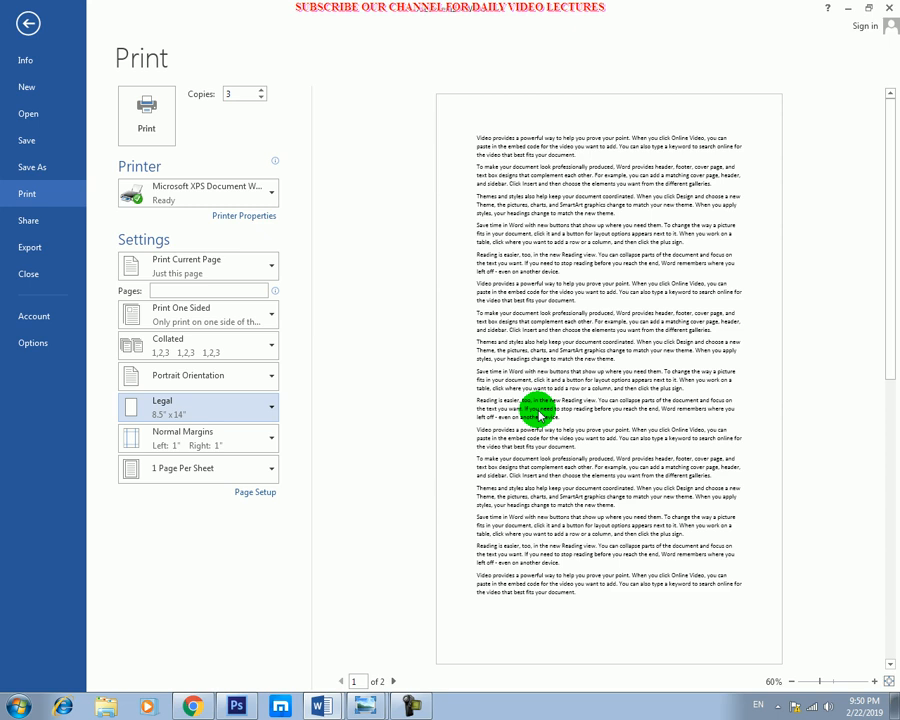
pyautogui.click(262, 414)
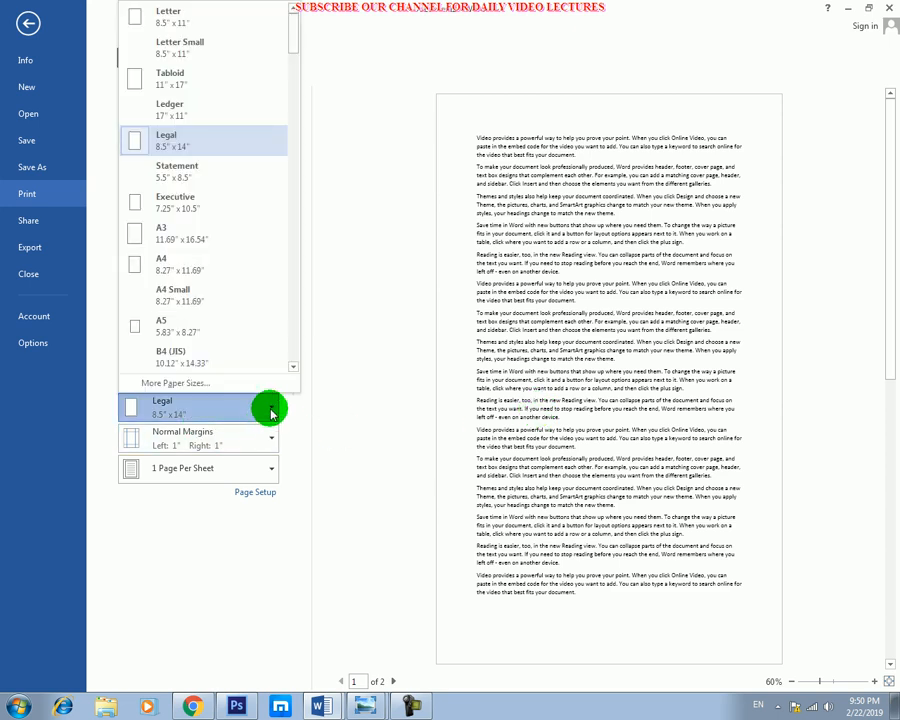
pyautogui.click(196, 24)
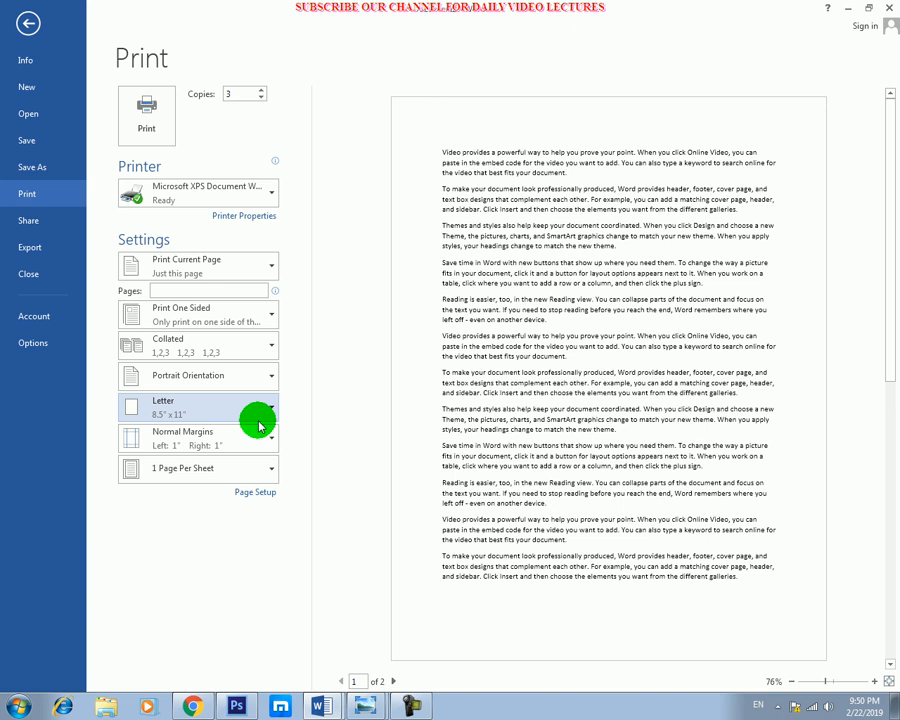
pyautogui.click(269, 418)
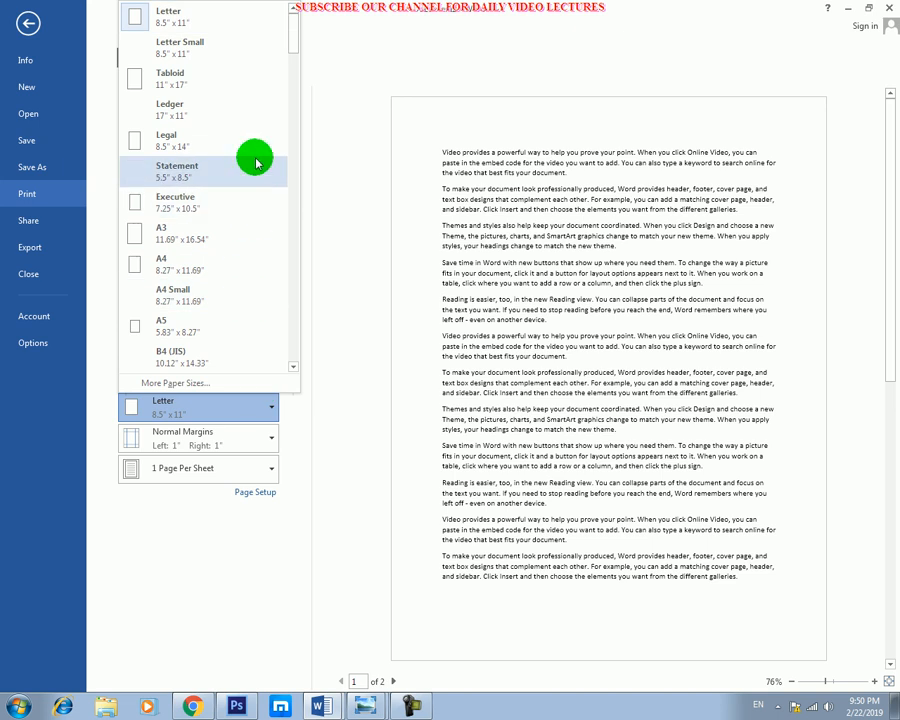
pyautogui.click(339, 262)
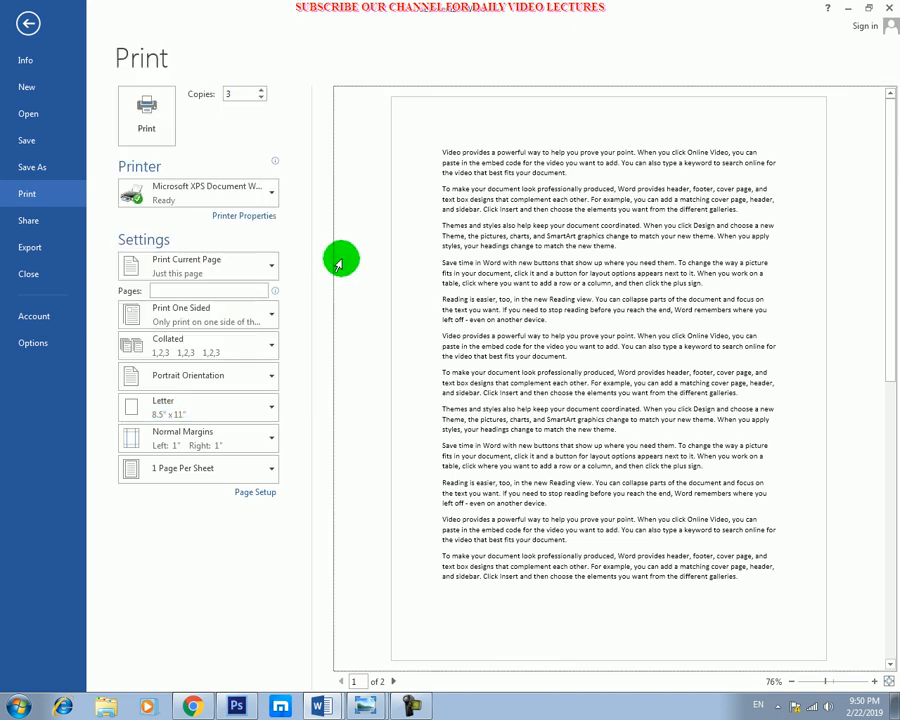
pyautogui.click(240, 413)
pyautogui.click(244, 417)
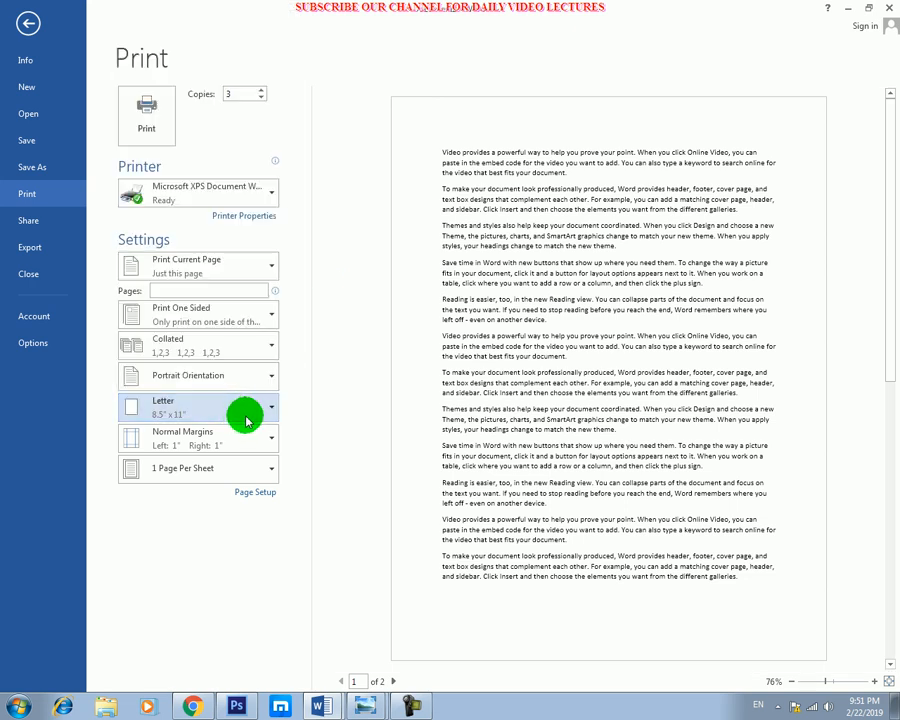
# Set the document margins to Narrow, with 0.5" on every side.
pyautogui.click(260, 445)
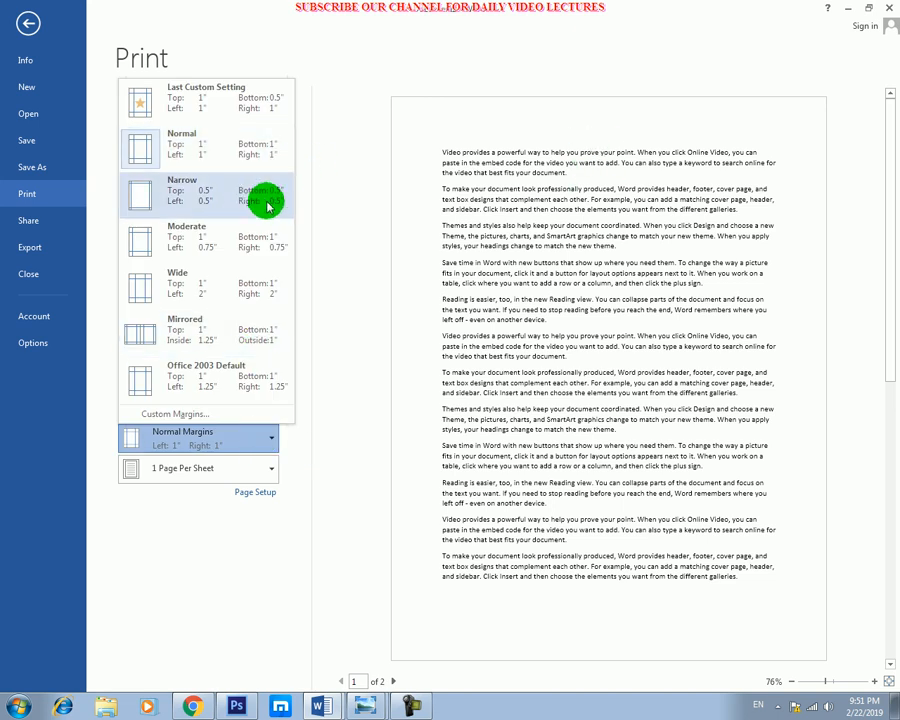
pyautogui.click(488, 168)
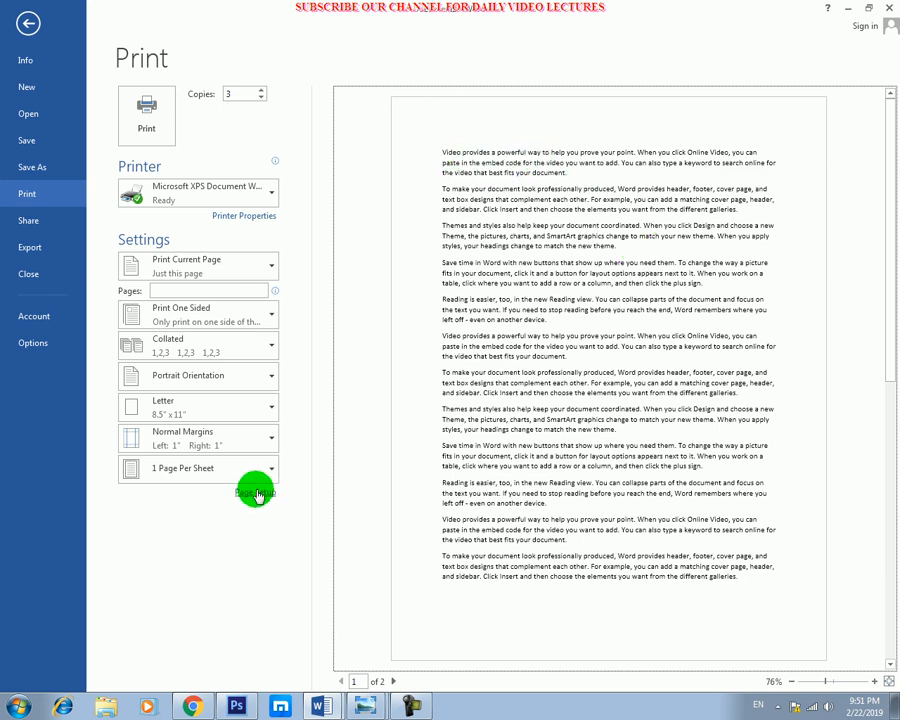
pyautogui.click(245, 440)
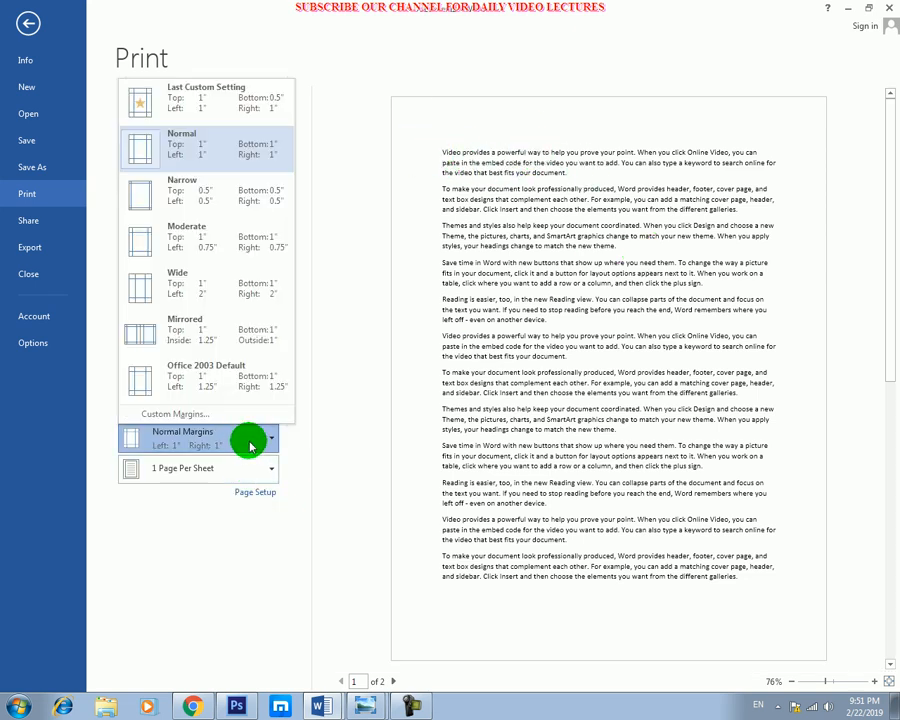
pyautogui.click(237, 205)
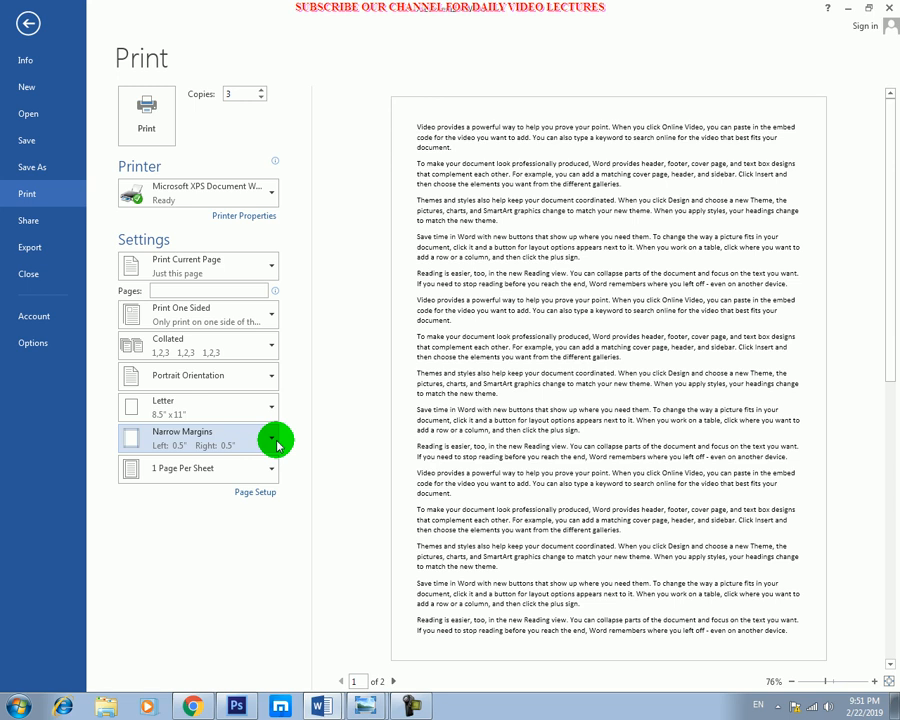
pyautogui.click(272, 441)
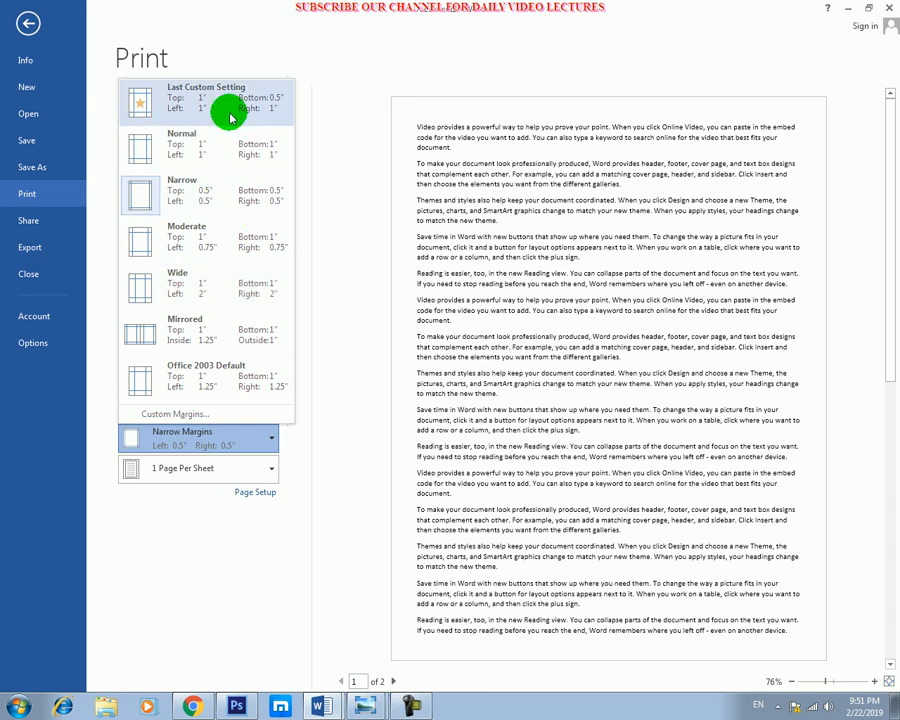
pyautogui.click(231, 190)
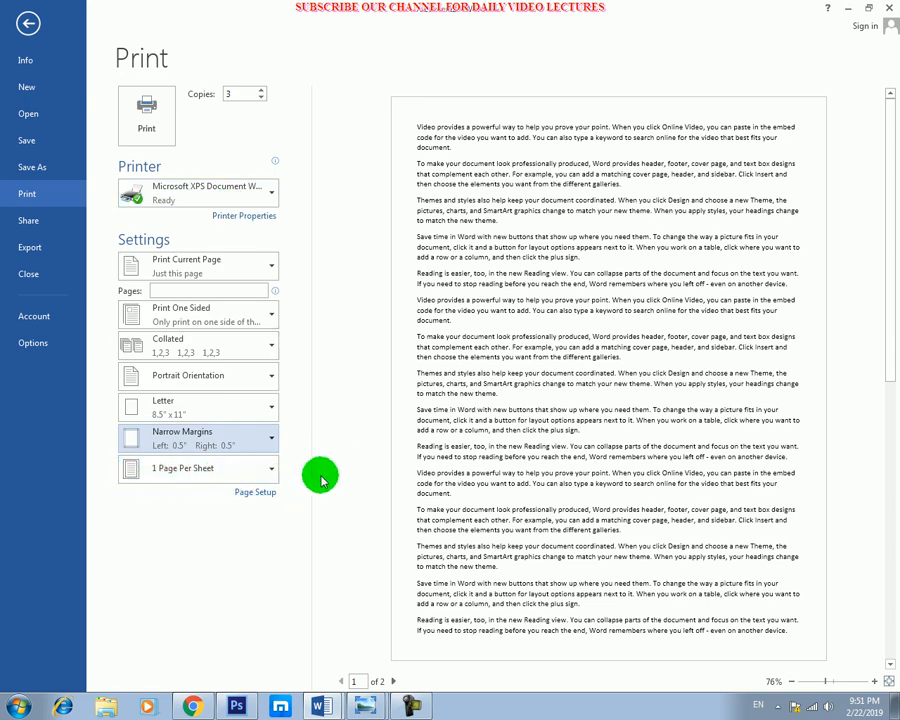
# Change the sheet layout to 6 Pages Per Sheet and return it to 1 Page Per Sheet.
pyautogui.click(272, 468)
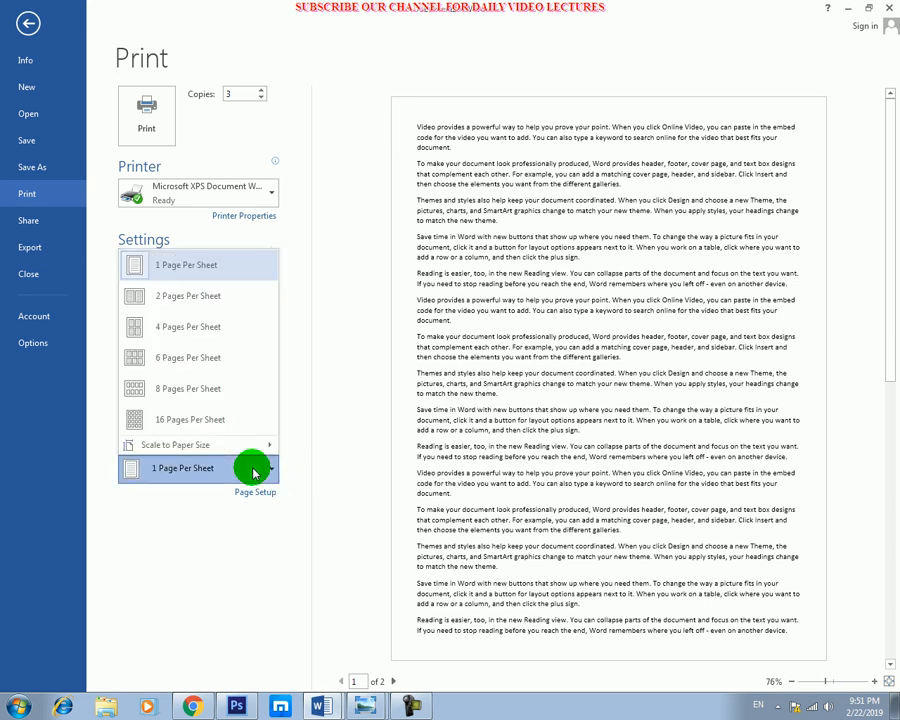
pyautogui.click(188, 311)
pyautogui.click(260, 468)
pyautogui.click(216, 352)
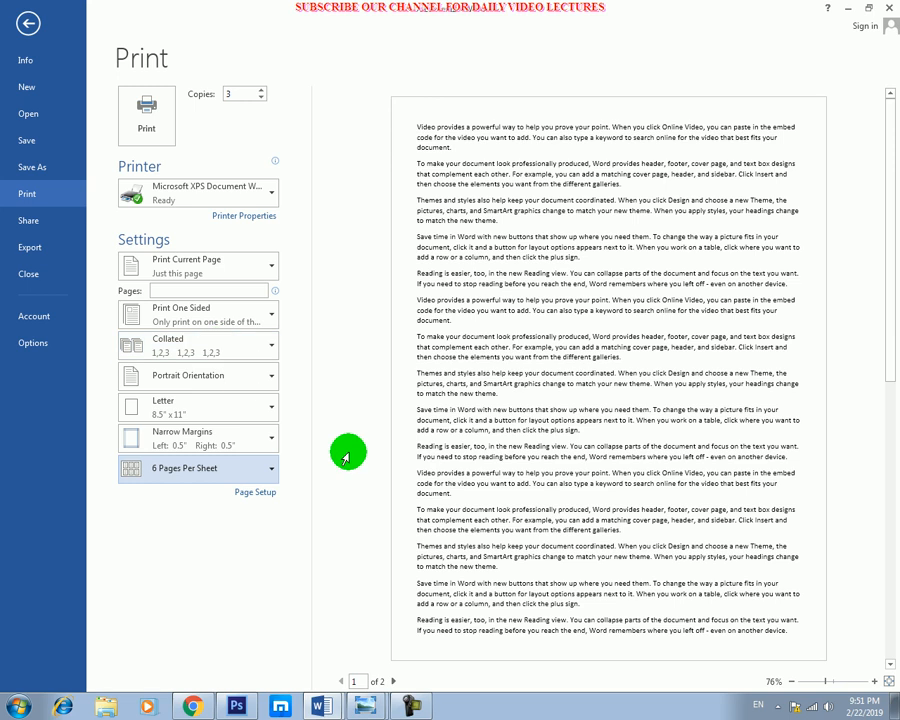
pyautogui.click(255, 472)
pyautogui.click(207, 265)
pyautogui.click(262, 410)
pyautogui.click(329, 425)
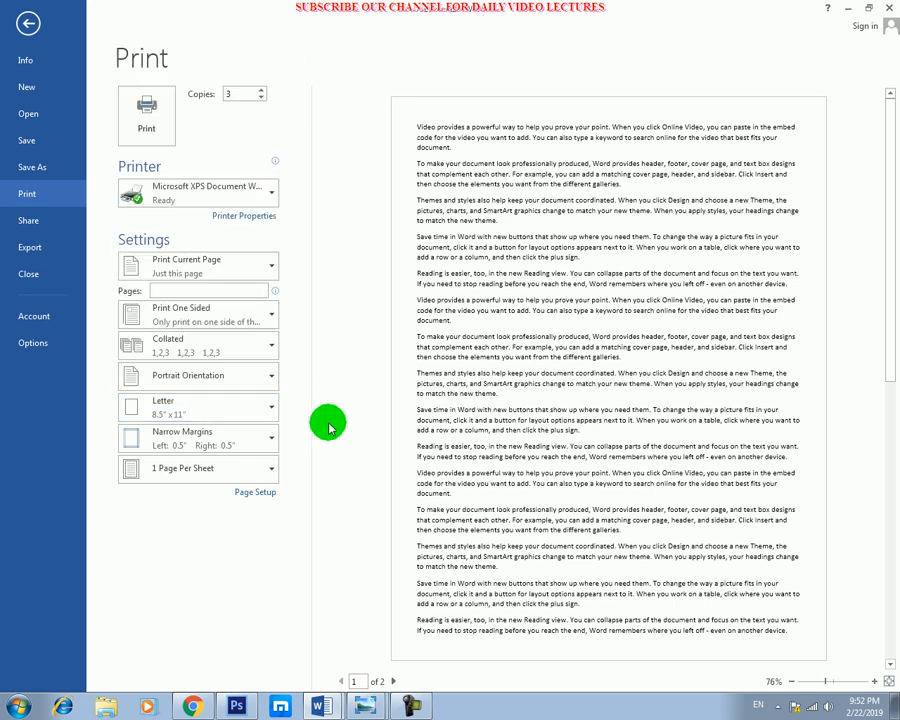
pyautogui.click(248, 472)
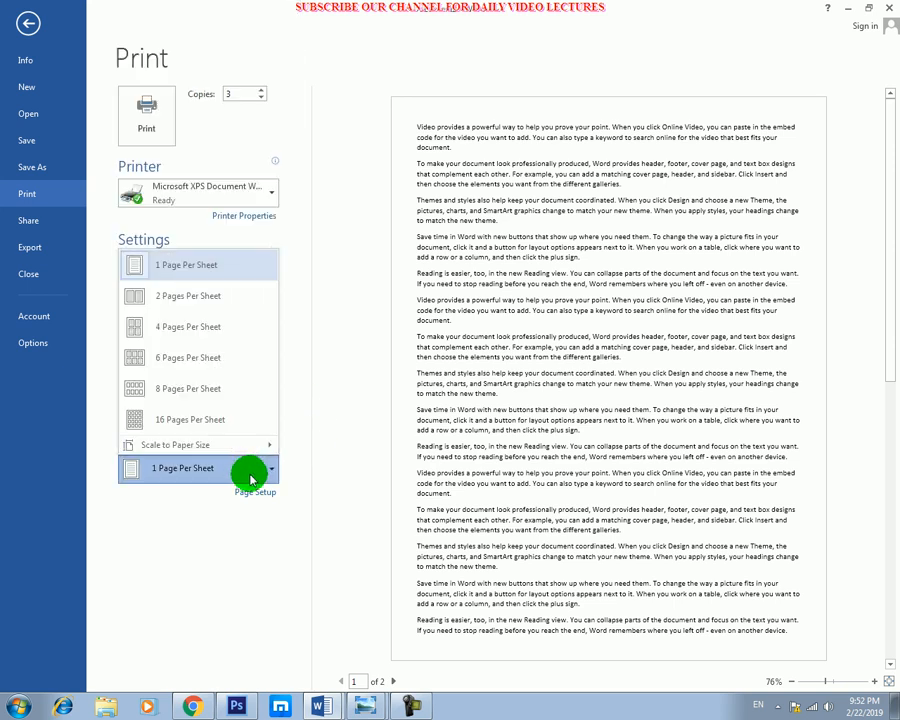
pyautogui.click(518, 263)
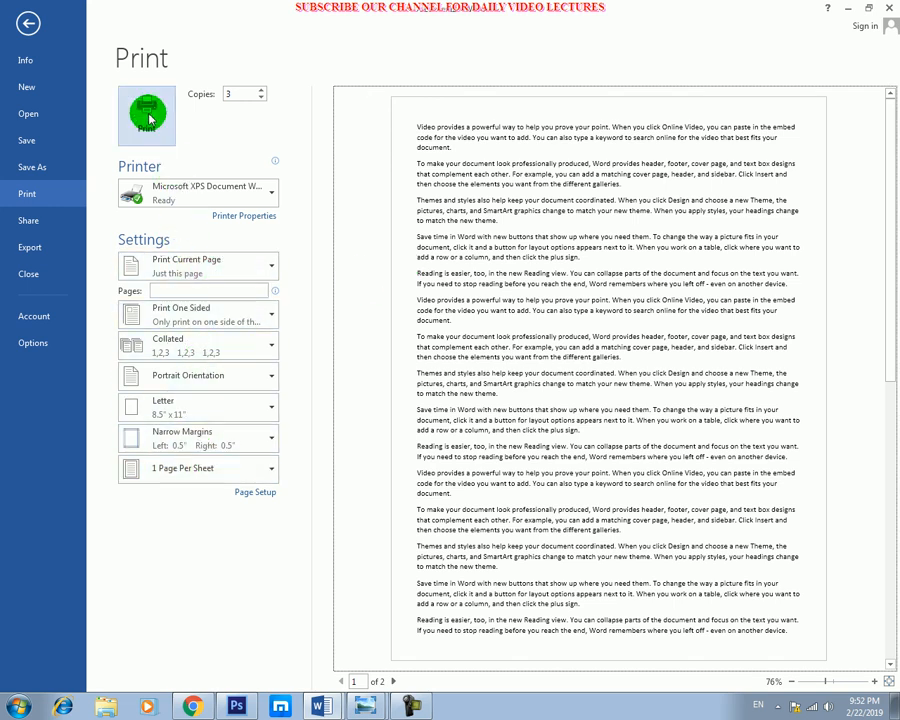
pyautogui.moveTo(180, 203)
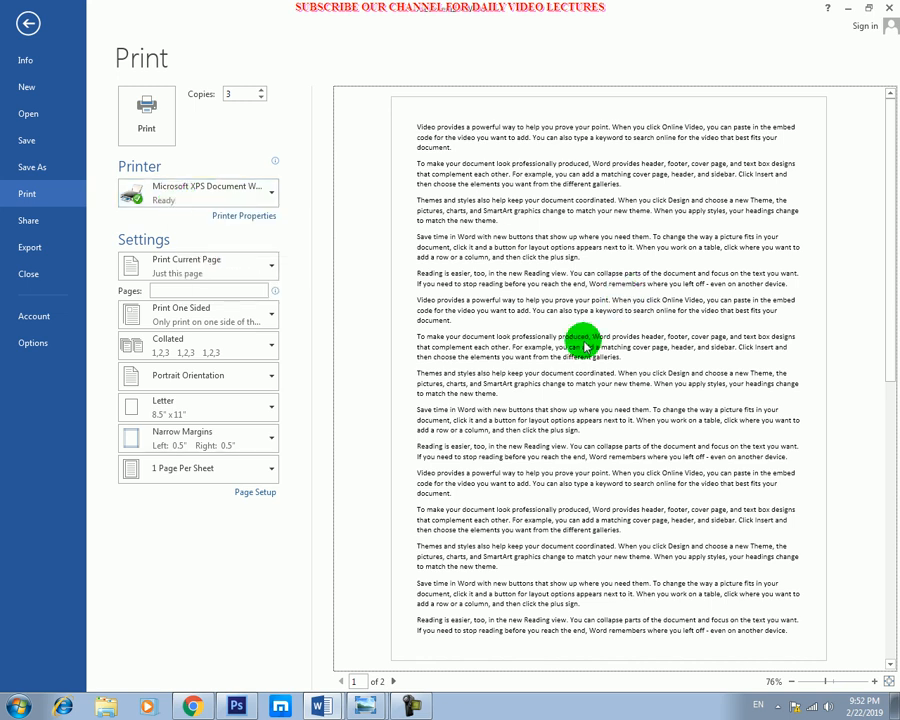
# Leave the print settings, look over the document's pages, and briefly show the print preview again.
pyautogui.press('Escape')
pyautogui.scroll(10, 444, 340)
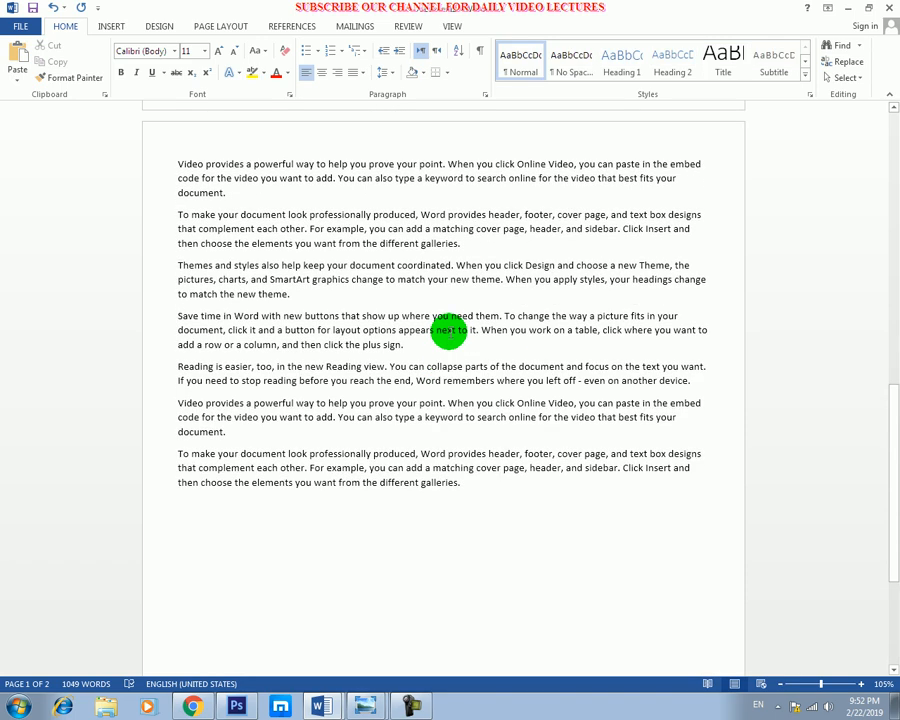
pyautogui.scroll(10, 450, 332)
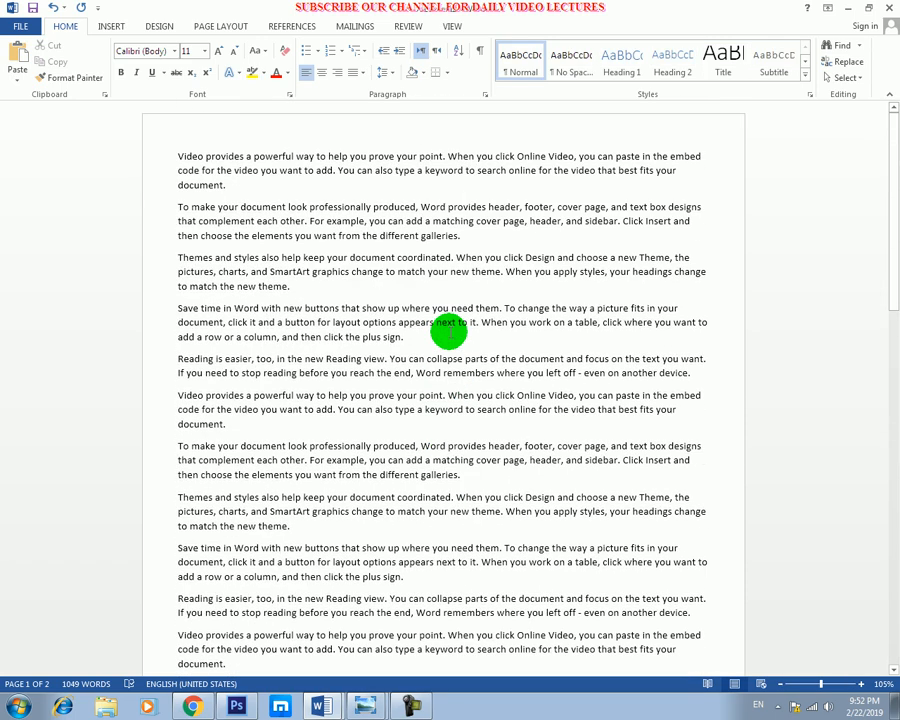
pyautogui.scroll(-3, 450, 332)
pyautogui.scroll(-1, 448, 328)
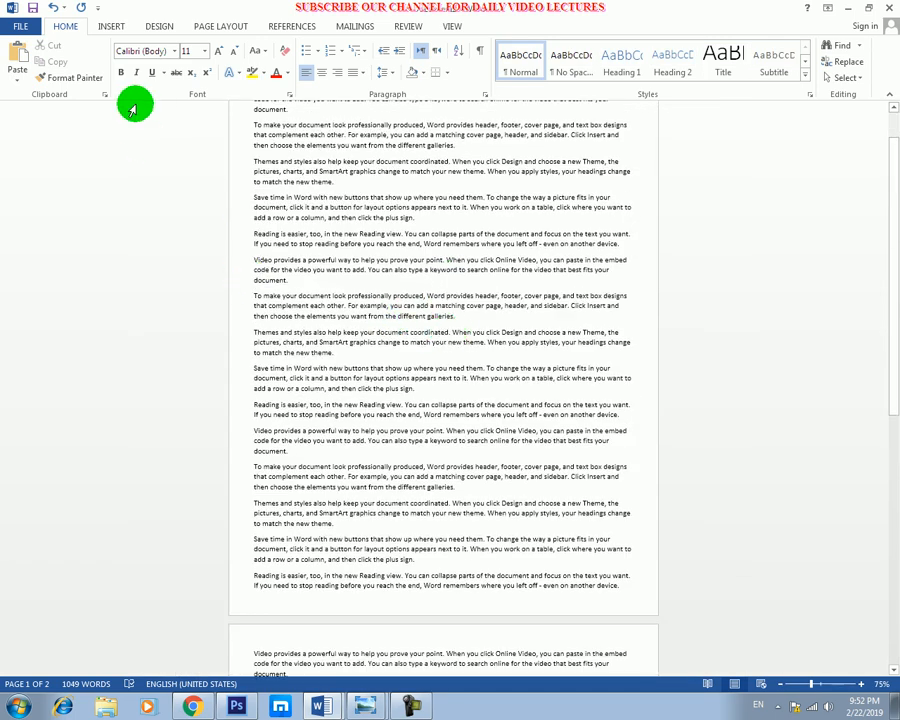
pyautogui.hotkey('ctrl', 'p')
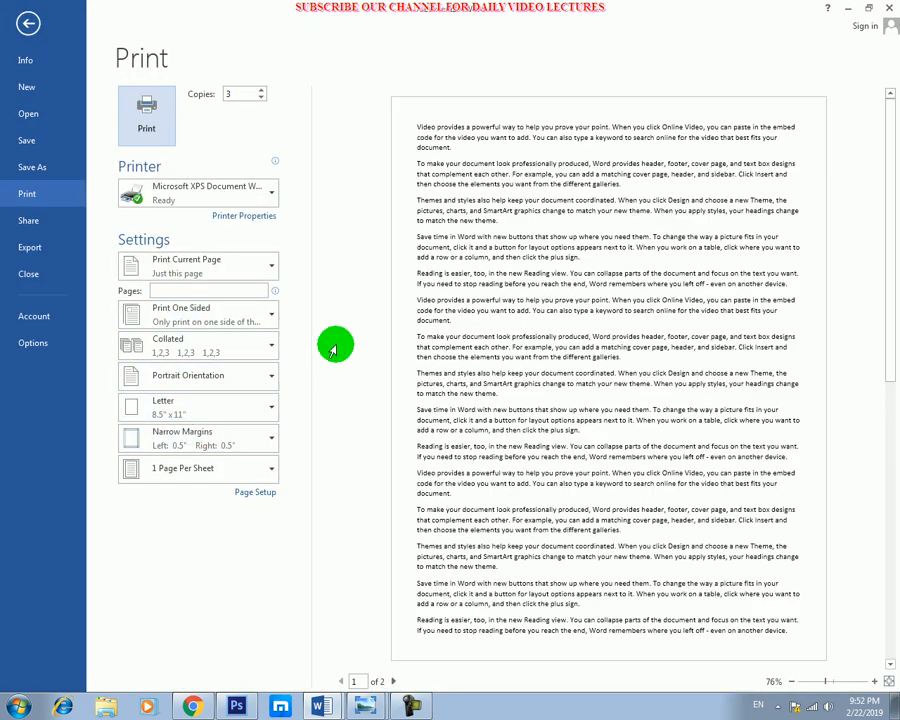
pyautogui.press('Escape')
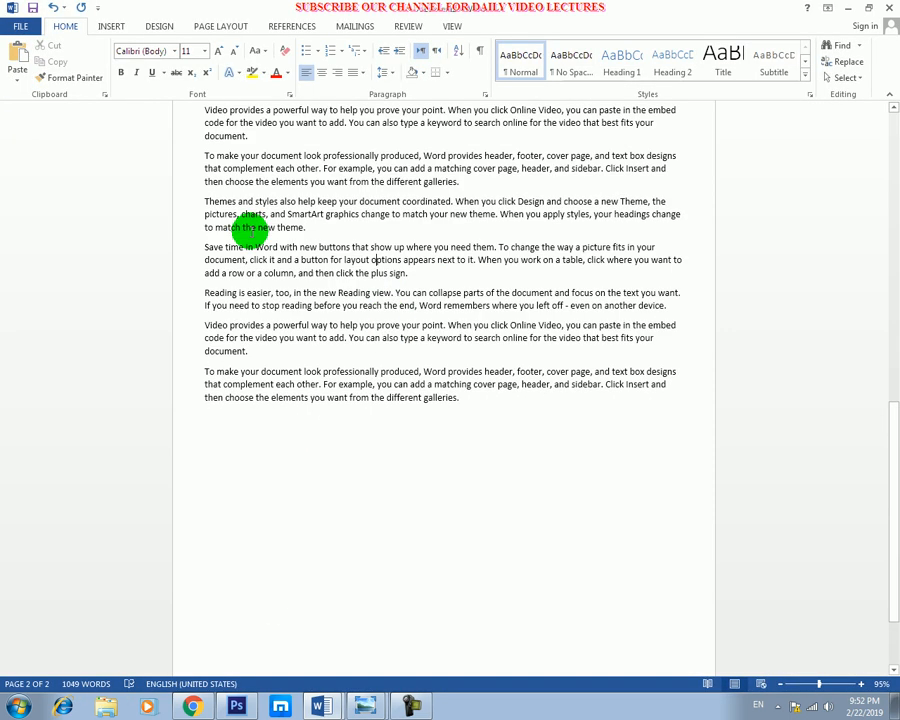
# Show the Save As locations on the computer and return to the document without saving.
pyautogui.click(22, 25)
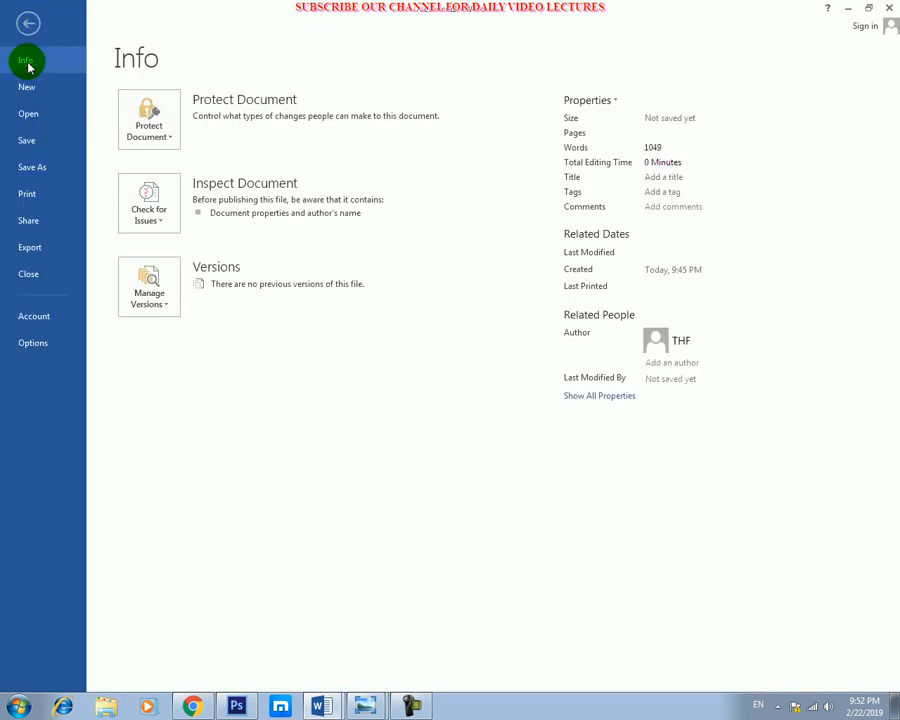
pyautogui.click(28, 168)
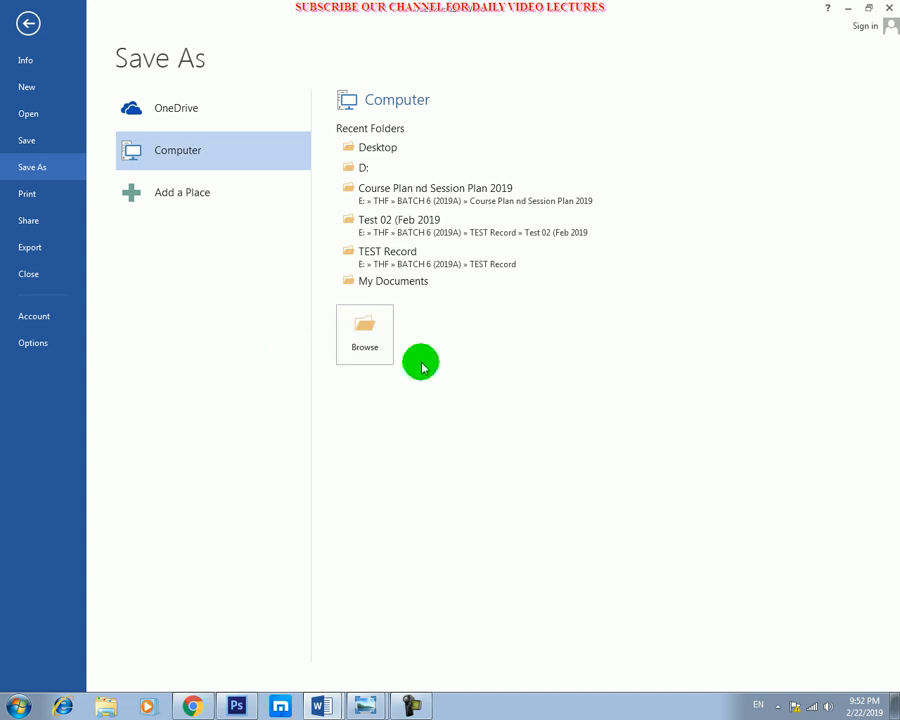
pyautogui.press('Escape')
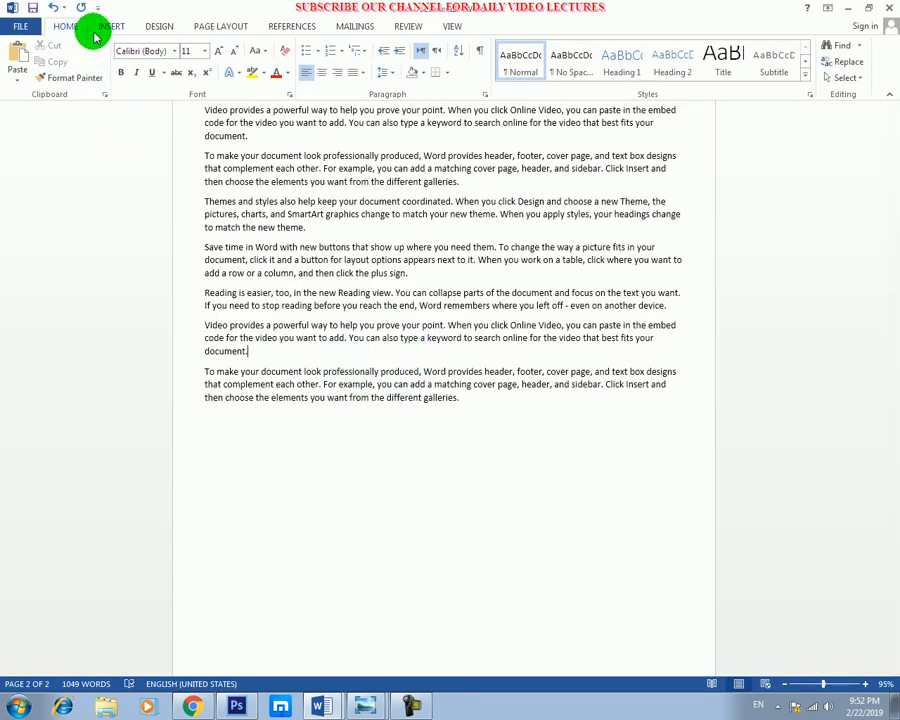
# Set the document's page size to PRC Envelope #10, 12.76" x 18.03", from the page layout settings.
pyautogui.click(221, 27)
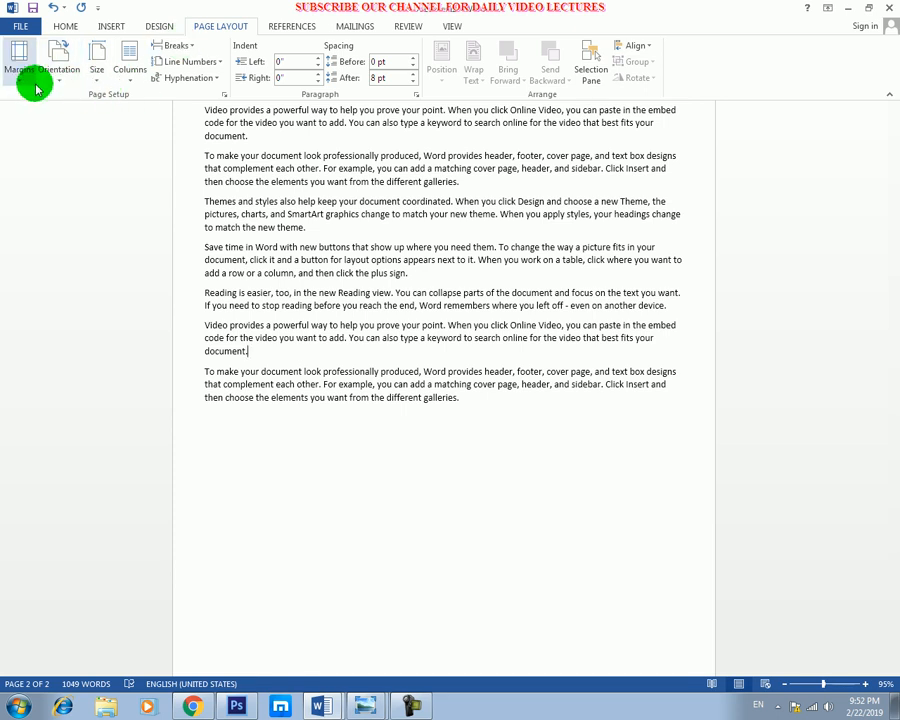
pyautogui.click(97, 62)
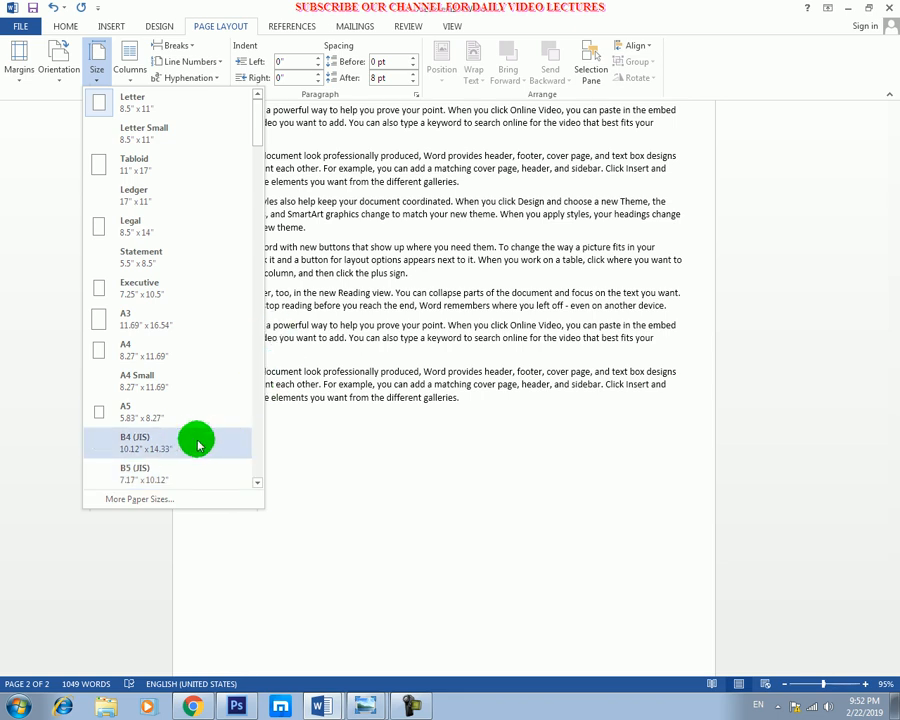
pyautogui.click(257, 440)
pyautogui.click(257, 440)
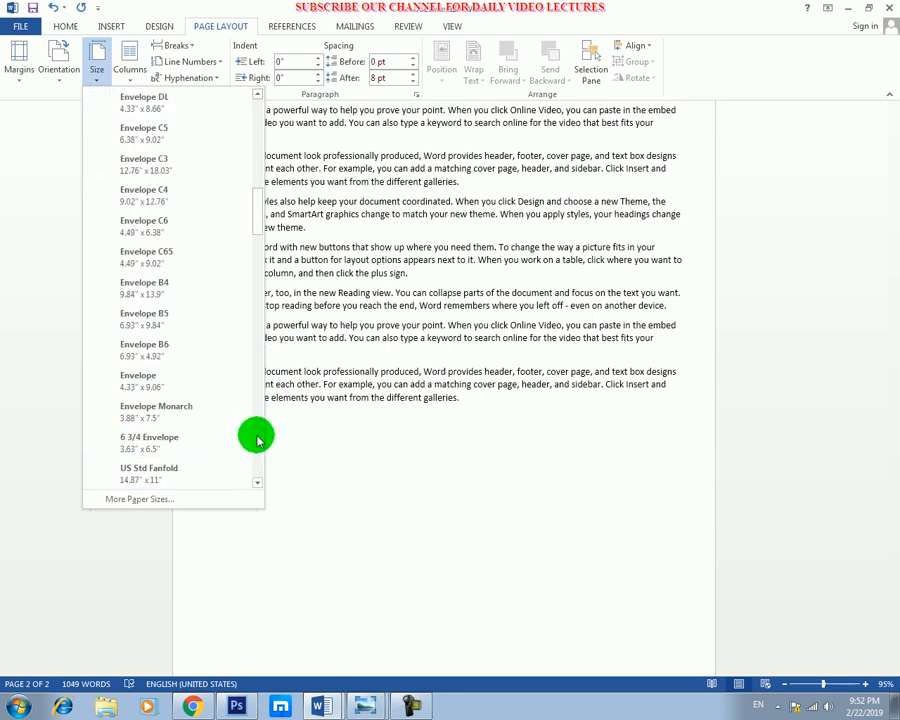
pyautogui.click(257, 440)
pyautogui.click(257, 440)
pyautogui.click(257, 440)
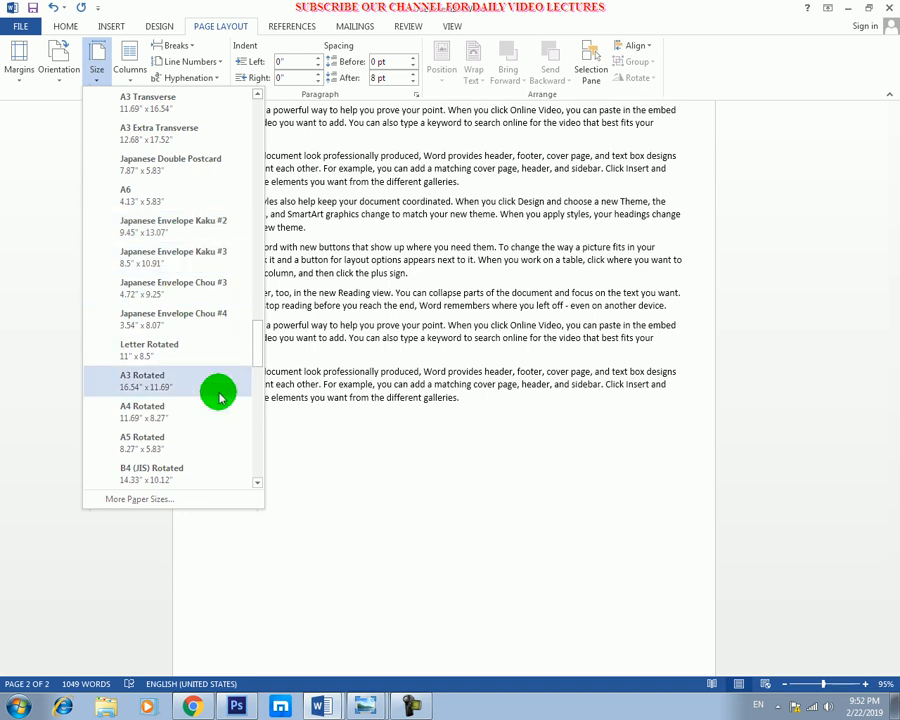
pyautogui.click(257, 463)
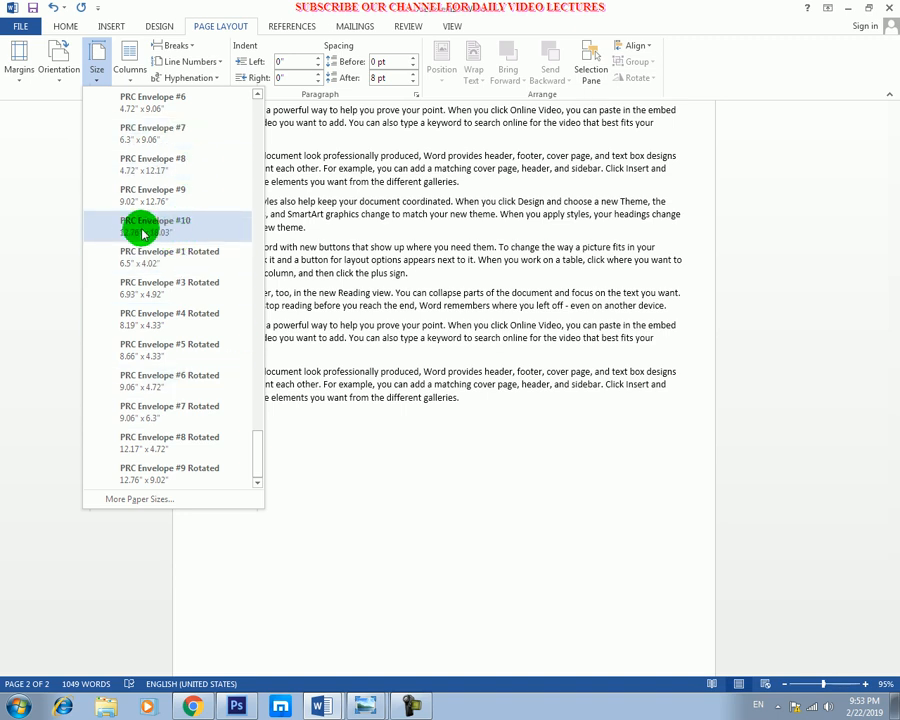
pyautogui.click(176, 232)
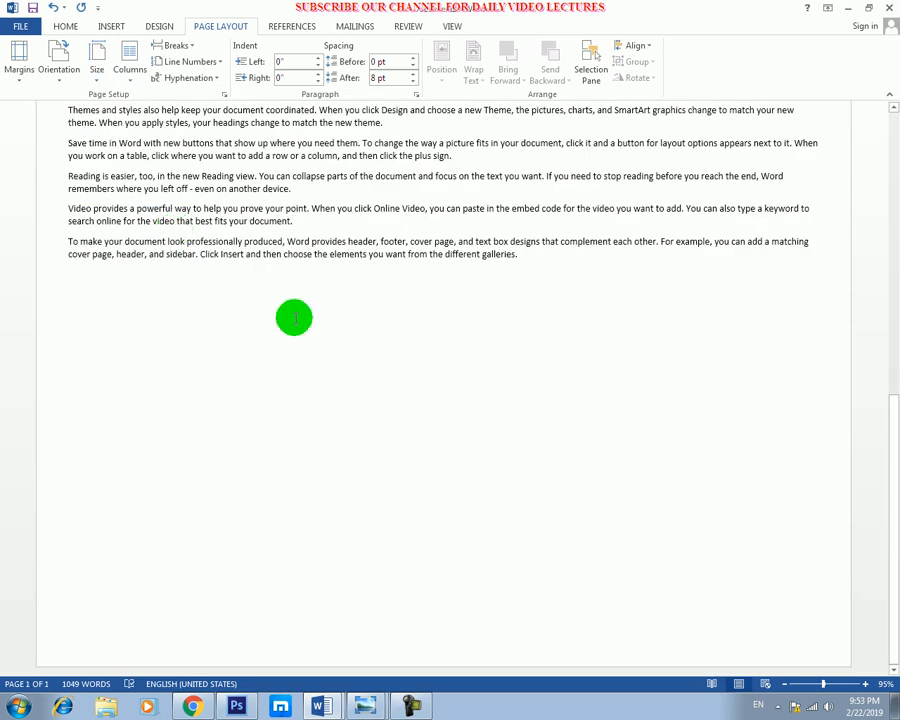
# Examine how the text fits on the resized page, viewing the whole page and its details.
pyautogui.scroll(-3, 294, 318)
pyautogui.scroll(1, 294, 318)
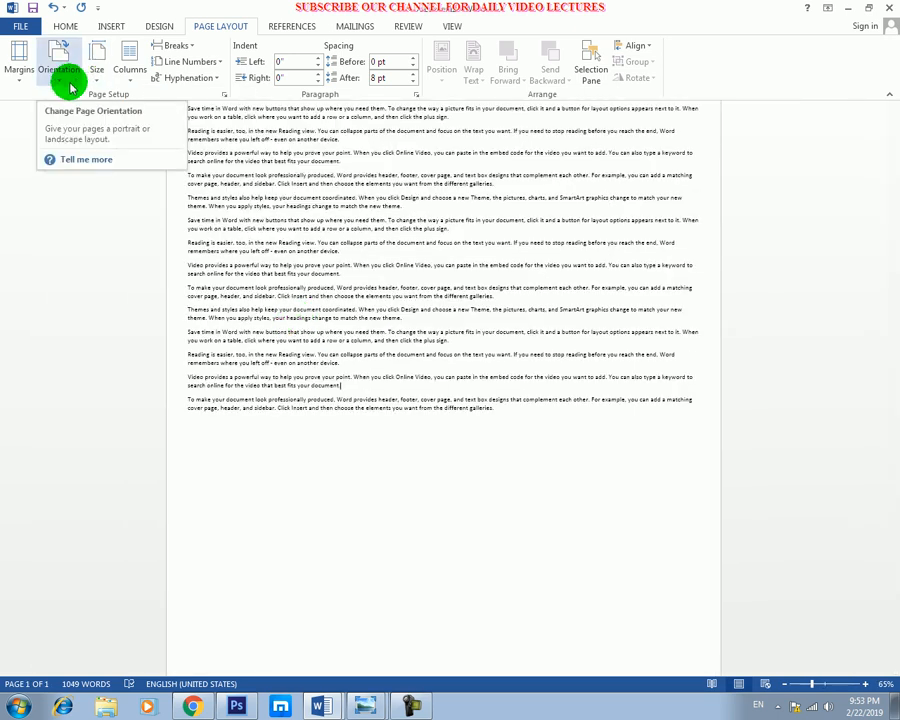
pyautogui.scroll(5, 321, 331)
pyautogui.scroll(2, 290, 335)
pyautogui.scroll(-3, 289, 338)
pyautogui.scroll(-3, 289, 336)
pyautogui.scroll(-1, 289, 336)
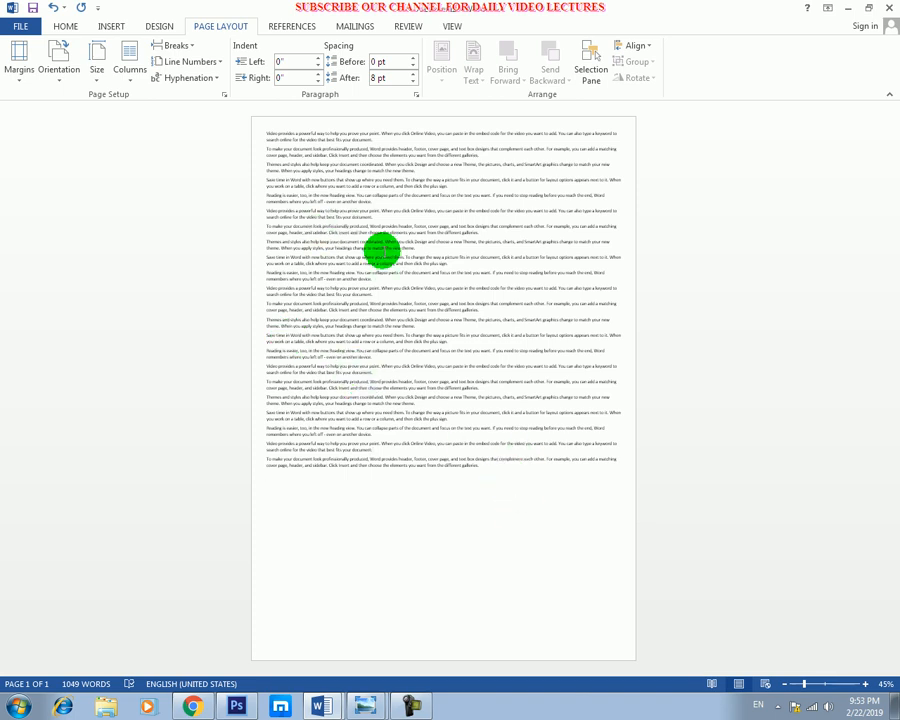
pyautogui.scroll(4, 478, 470)
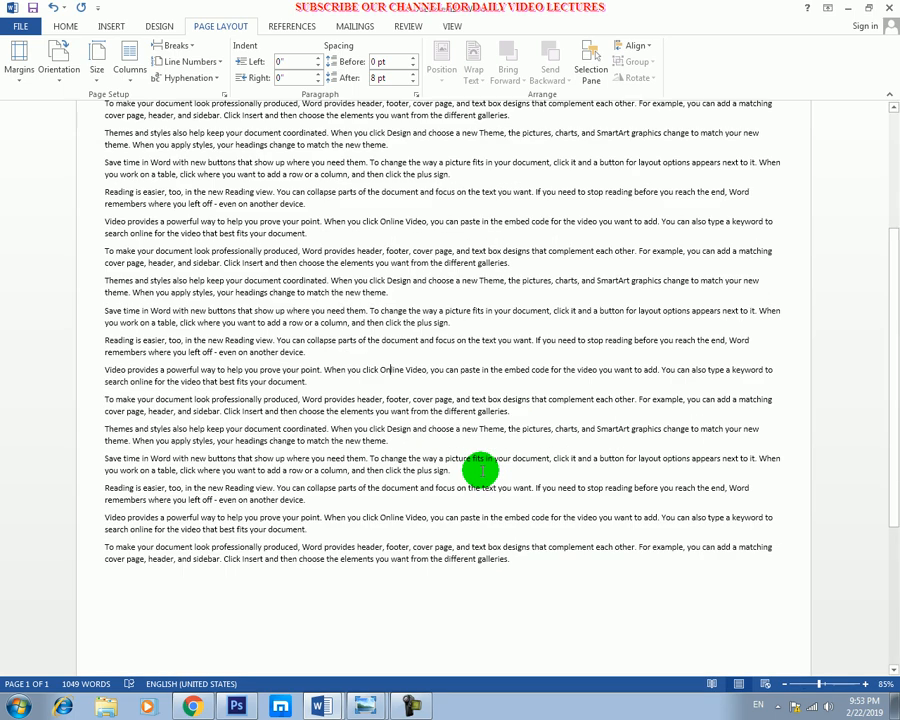
pyautogui.scroll(1, 480, 470)
pyautogui.scroll(-6, 400, 428)
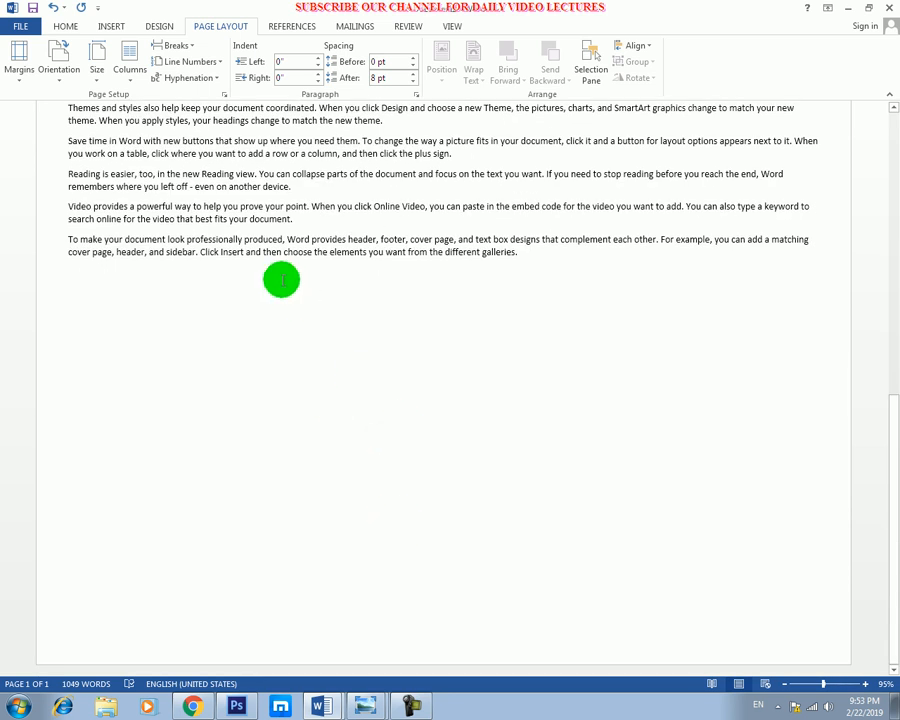
# Check the PRC Envelope #10 page in the print preview and return to the document.
pyautogui.hotkey('ctrl', 'p')
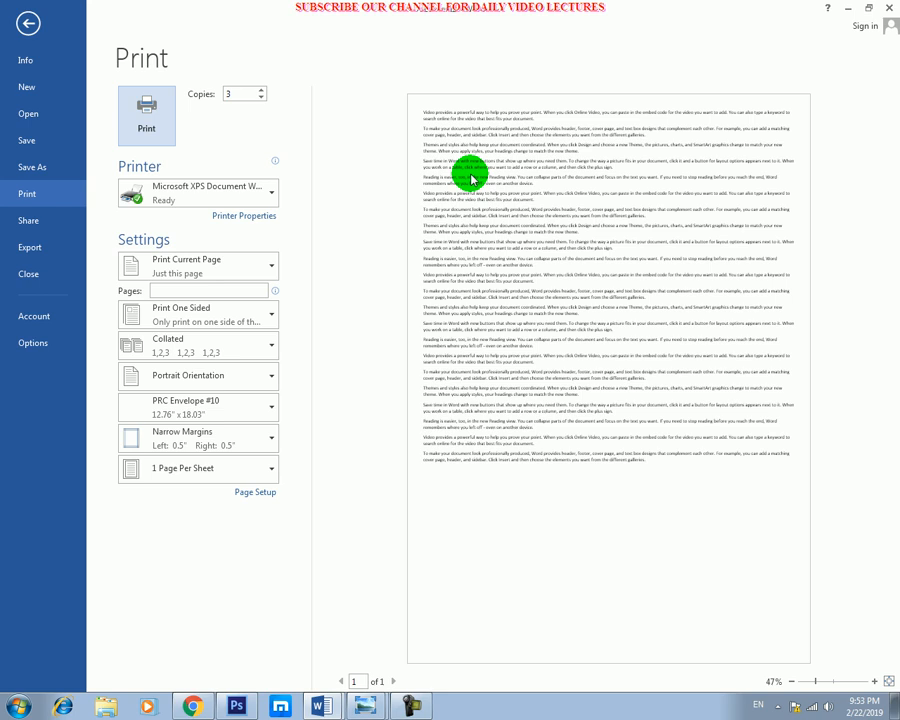
pyautogui.press('Escape')
pyautogui.scroll(2, 362, 263)
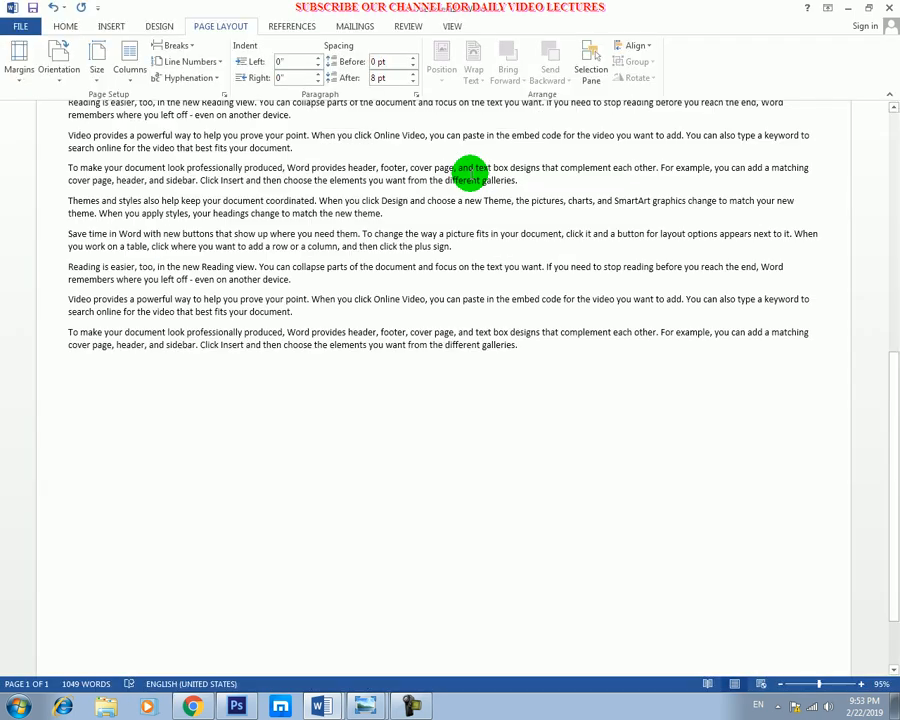
# Save the document to the Desktop as a PDF named 12.
pyautogui.click(16, 28)
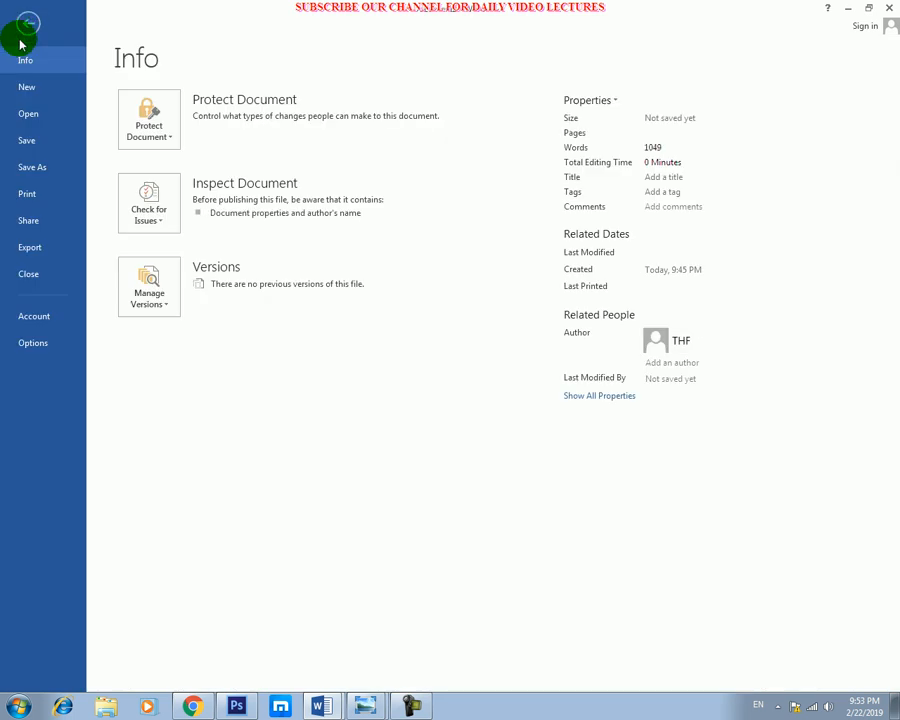
pyautogui.click(43, 169)
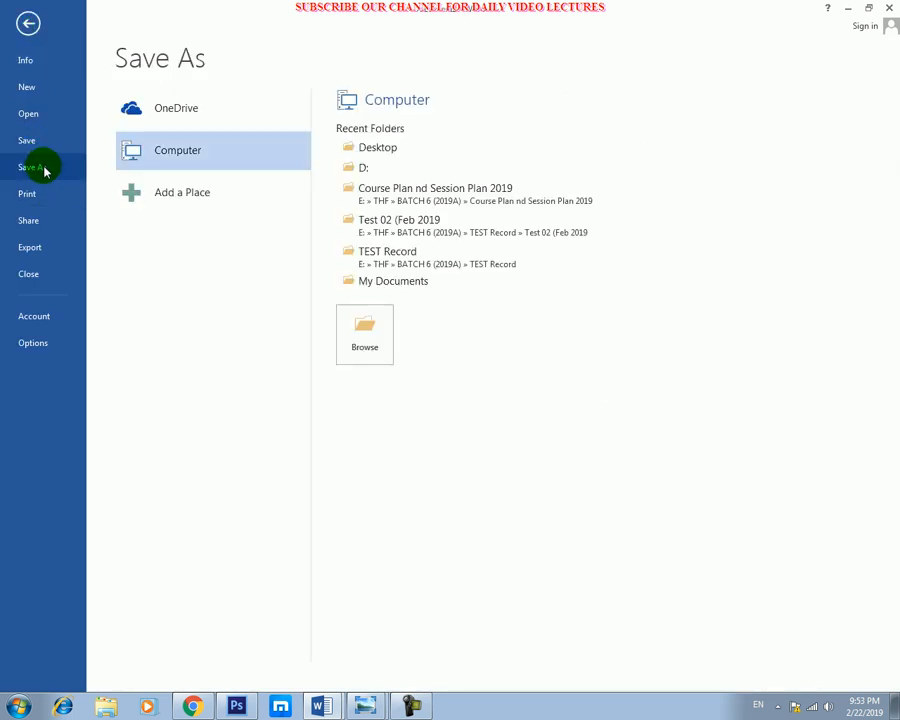
pyautogui.click(360, 330)
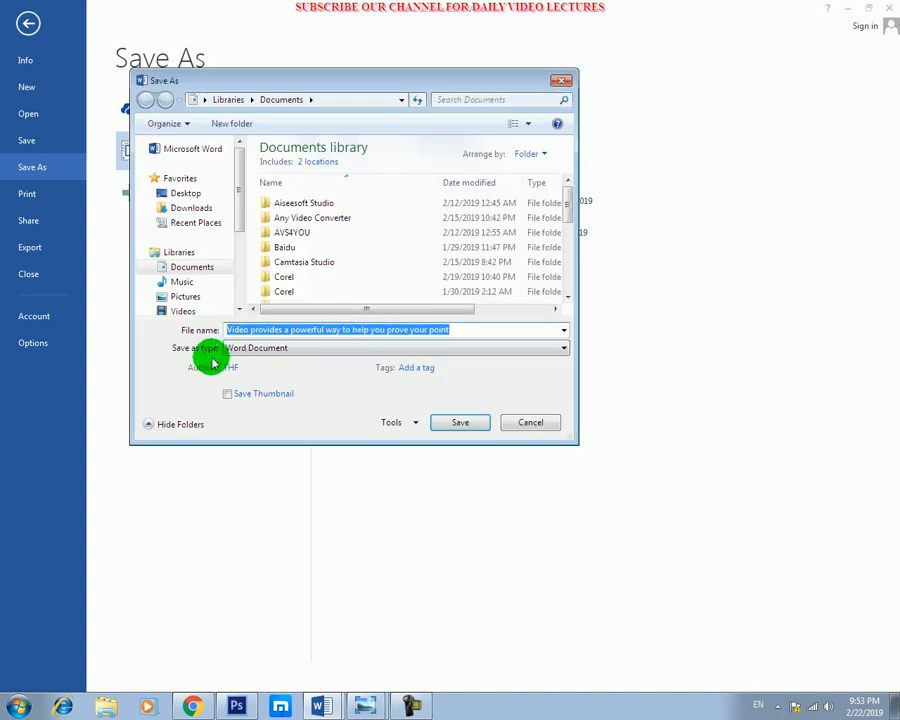
pyautogui.click(281, 350)
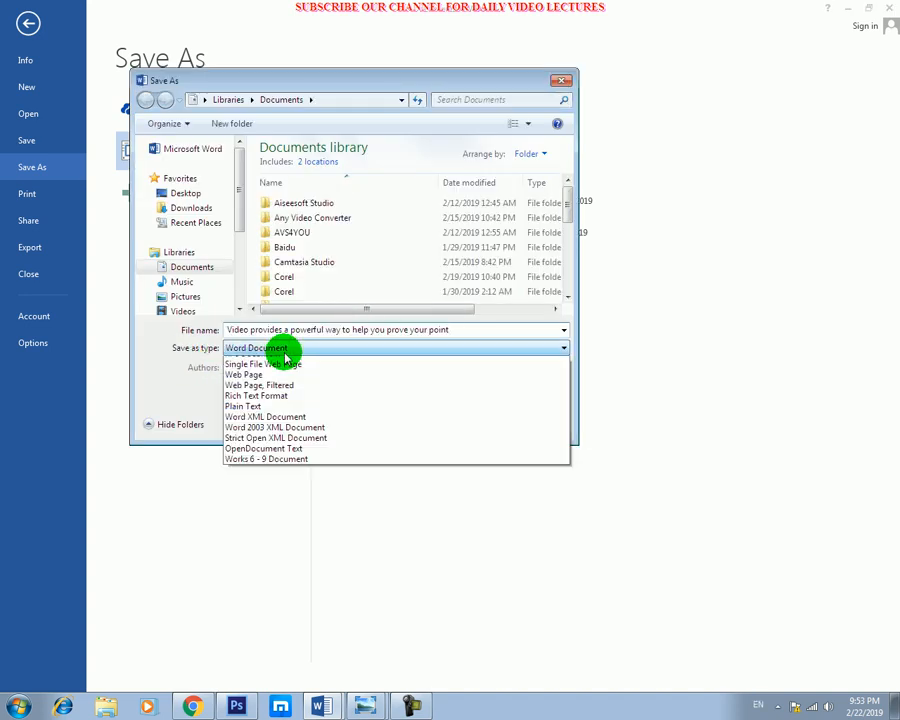
pyautogui.click(262, 422)
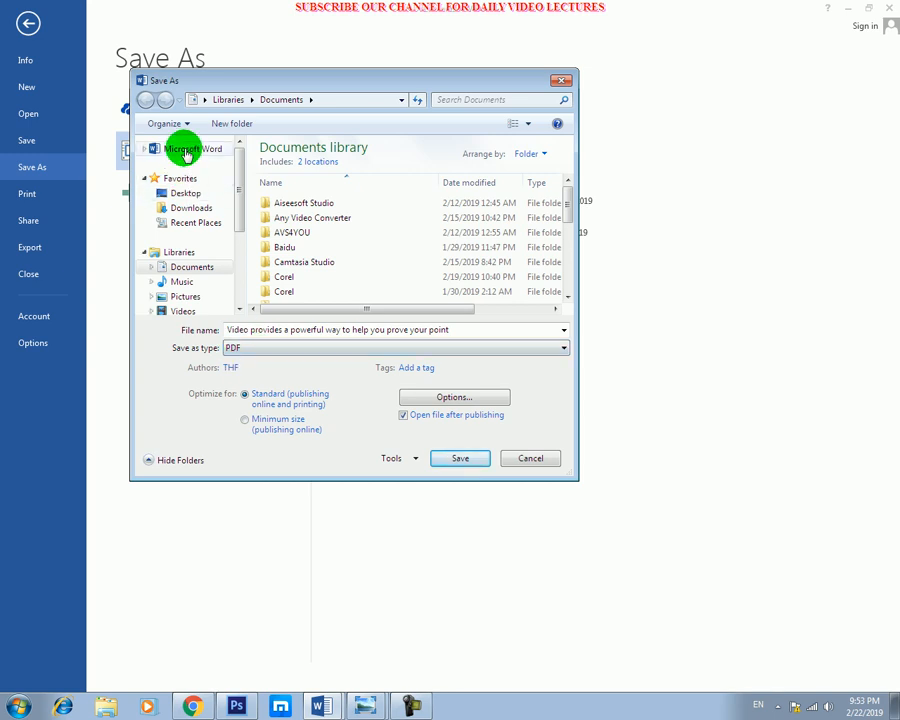
pyautogui.click(185, 194)
pyautogui.click(250, 338)
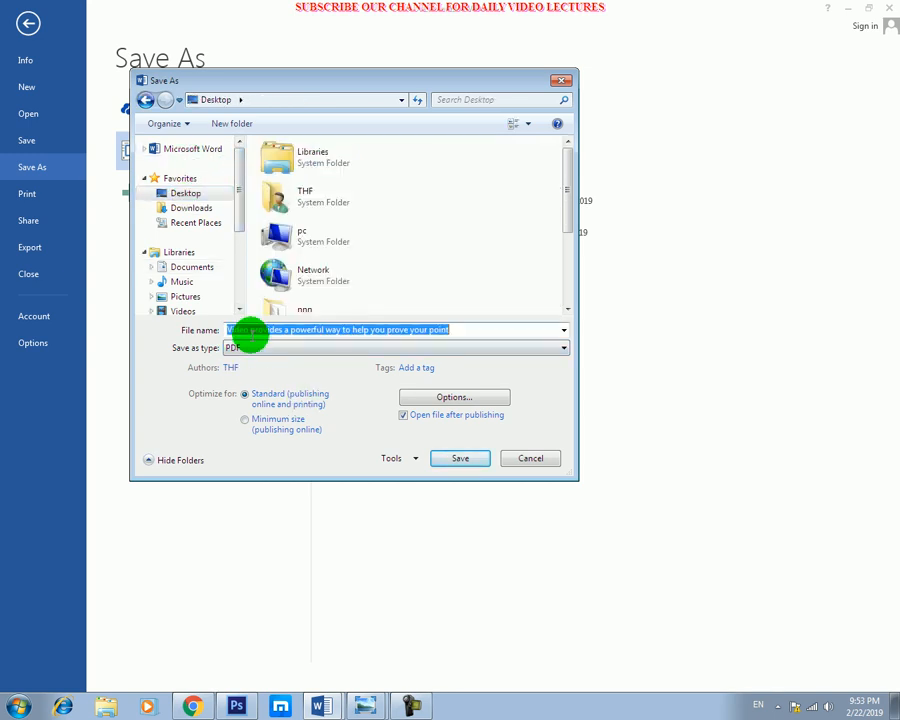
pyautogui.write('12')
pyautogui.click(456, 459)
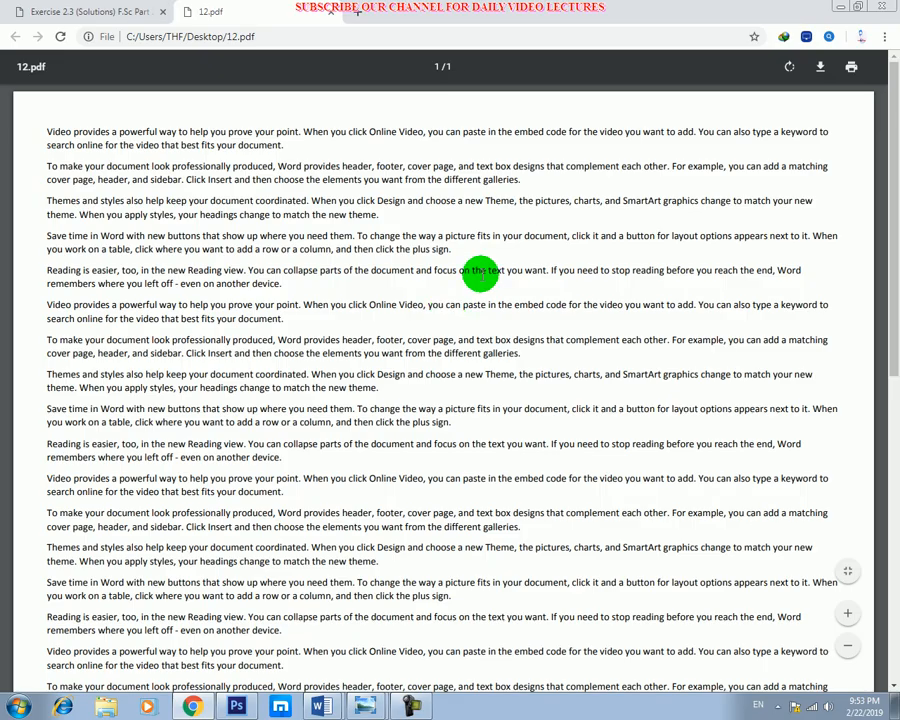
# Examine the page layout of the exported 12.pdf in the browser, viewing the whole page and its text.
pyautogui.scroll(-5, 403, 134)
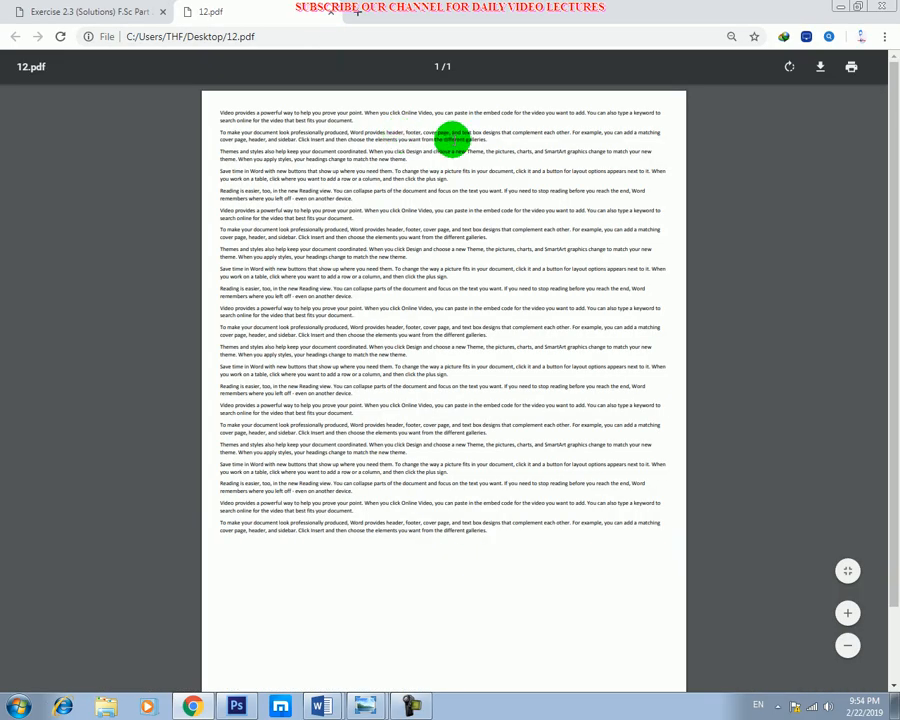
pyautogui.scroll(-2, 444, 216)
pyautogui.scroll(2, 438, 224)
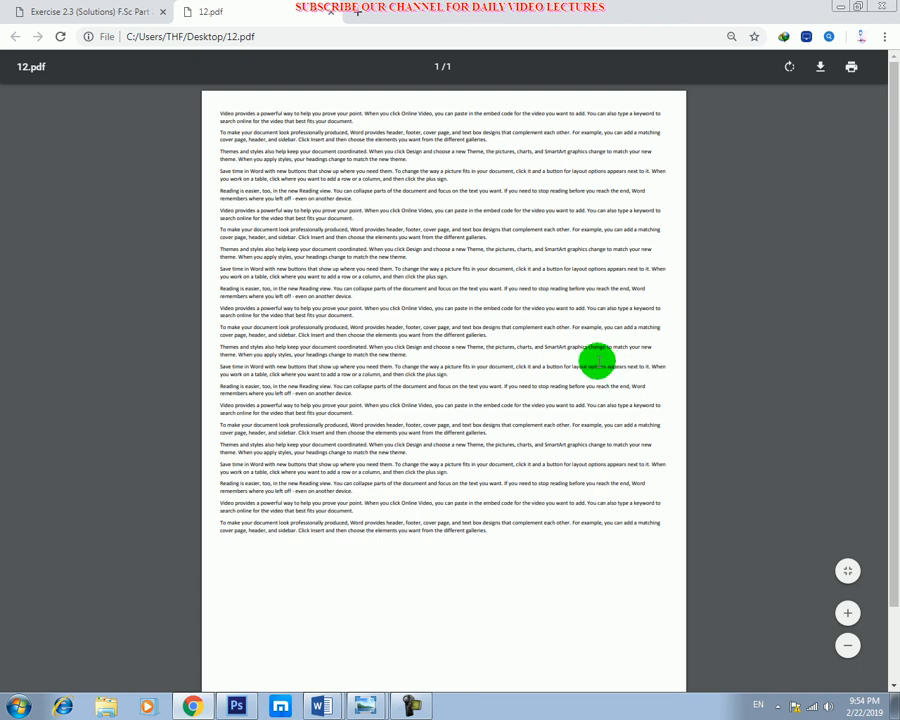
pyautogui.scroll(1, 596, 360)
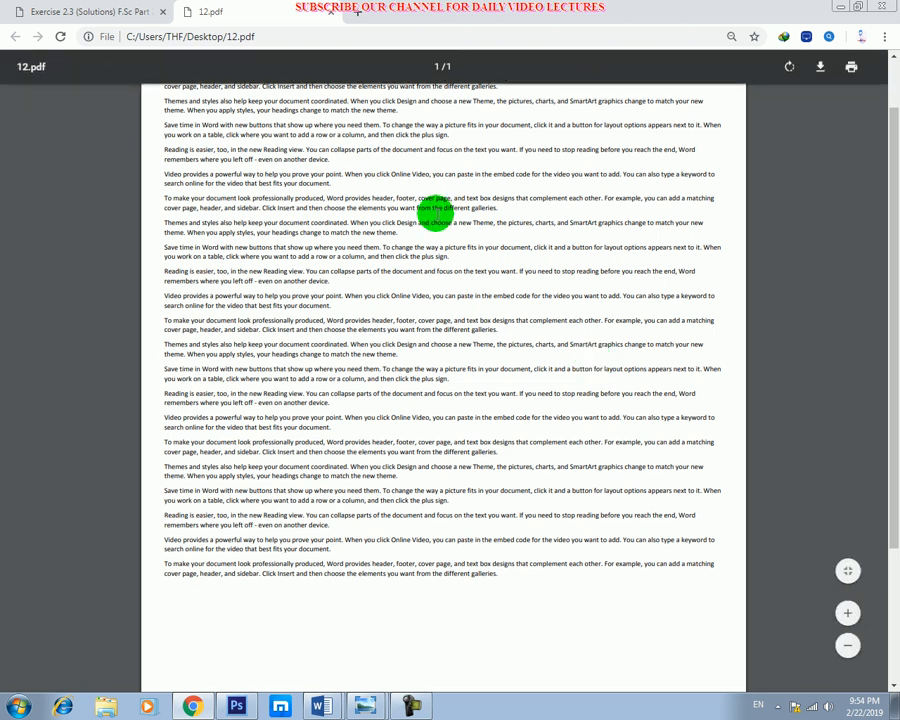
# Start printing 12.pdf, show the custom page range and additional print settings, and scale the content to fit the page.
pyautogui.hotkey('ctrl', 'p')
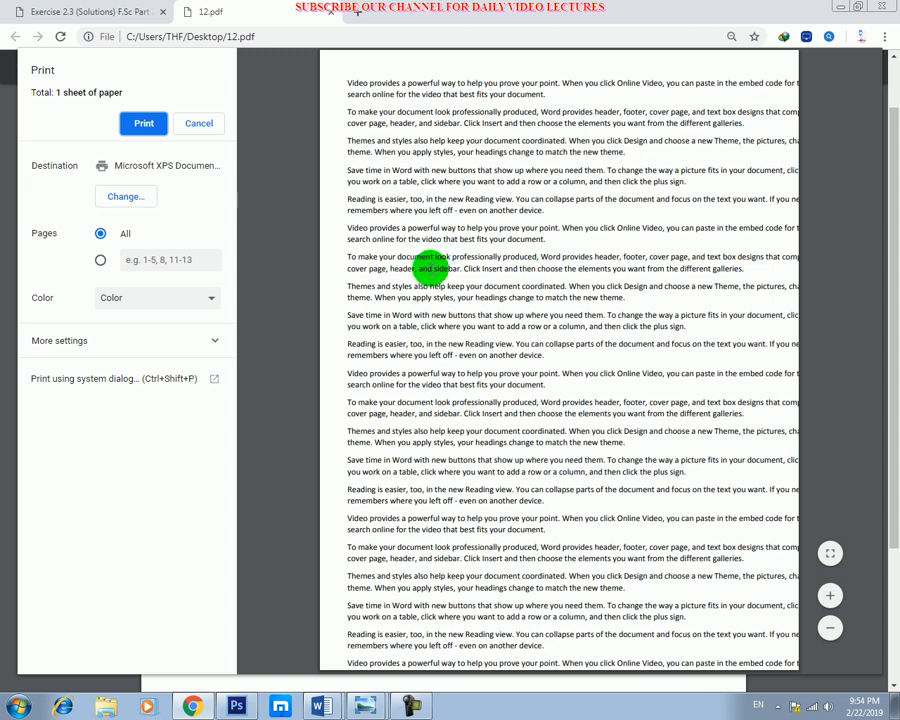
pyautogui.click(100, 261)
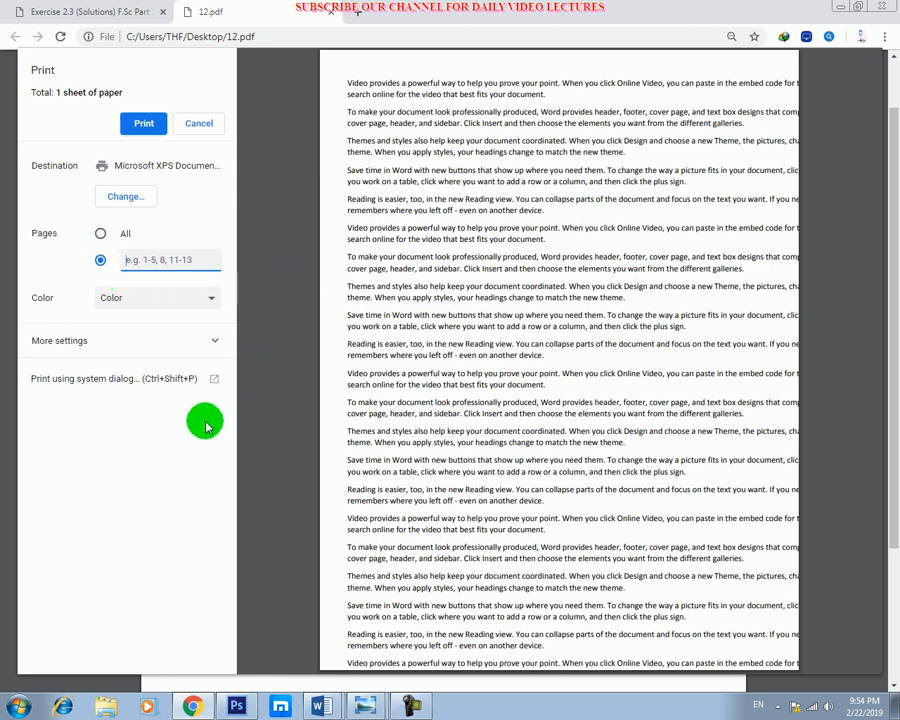
pyautogui.click(188, 336)
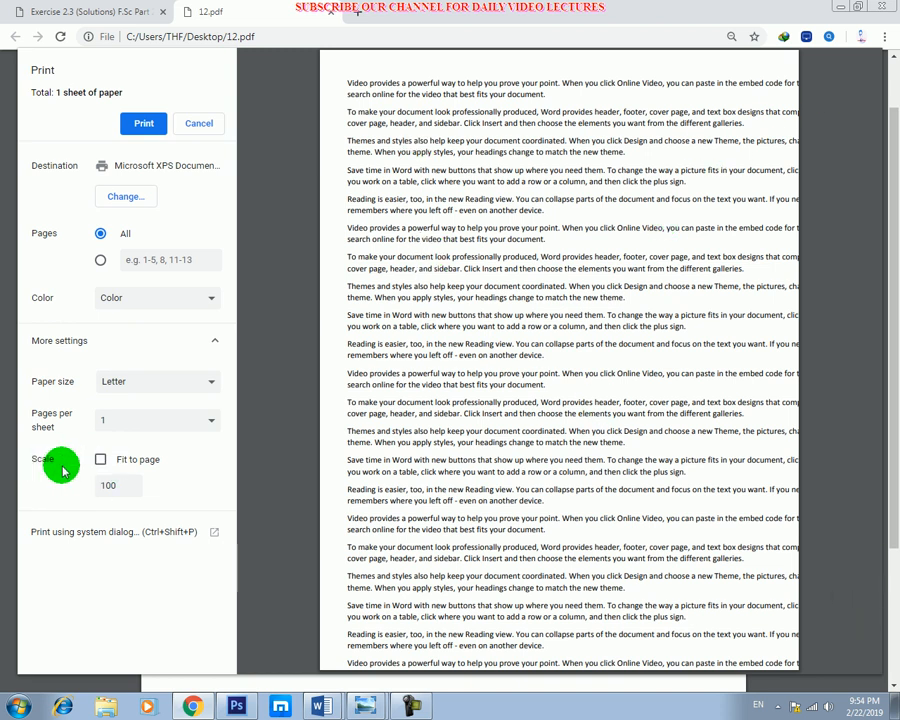
pyautogui.click(100, 459)
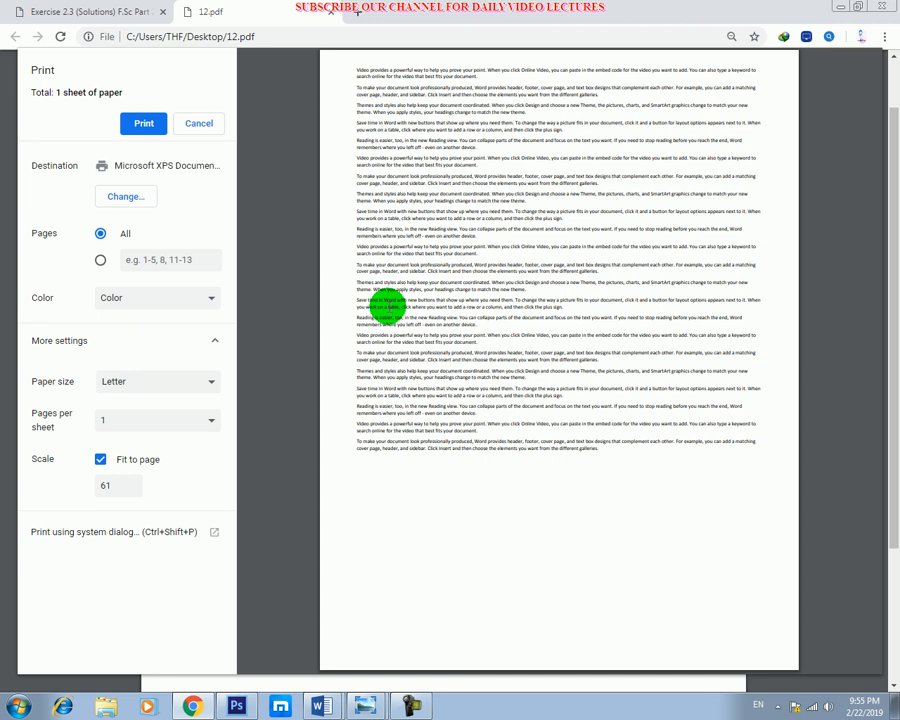
# Close 12.pdf without printing, minimize the browser and return to the Word document.
pyautogui.click(327, 14)
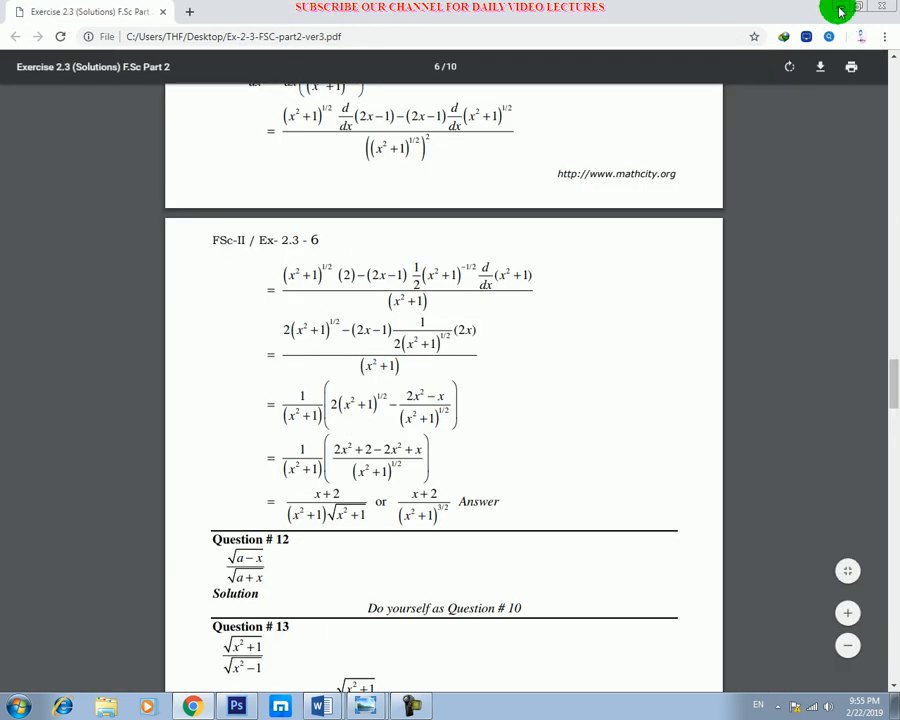
pyautogui.click(840, 10)
pyautogui.rightClick(387, 225)
pyautogui.click(320, 323)
pyautogui.scroll(-4, 320, 323)
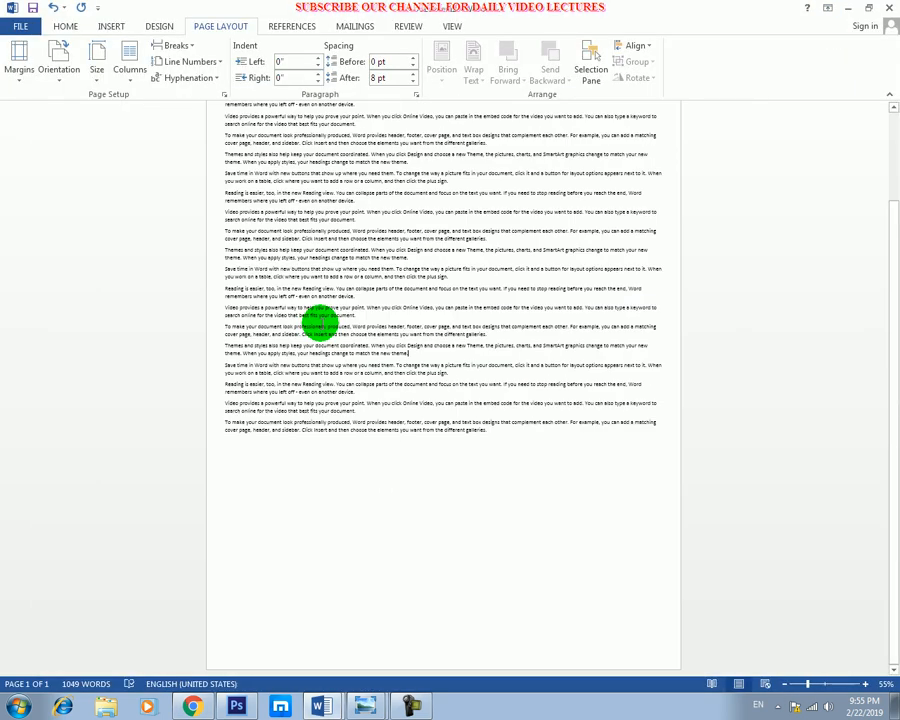
pyautogui.scroll(1, 382, 305)
pyautogui.scroll(3, 382, 305)
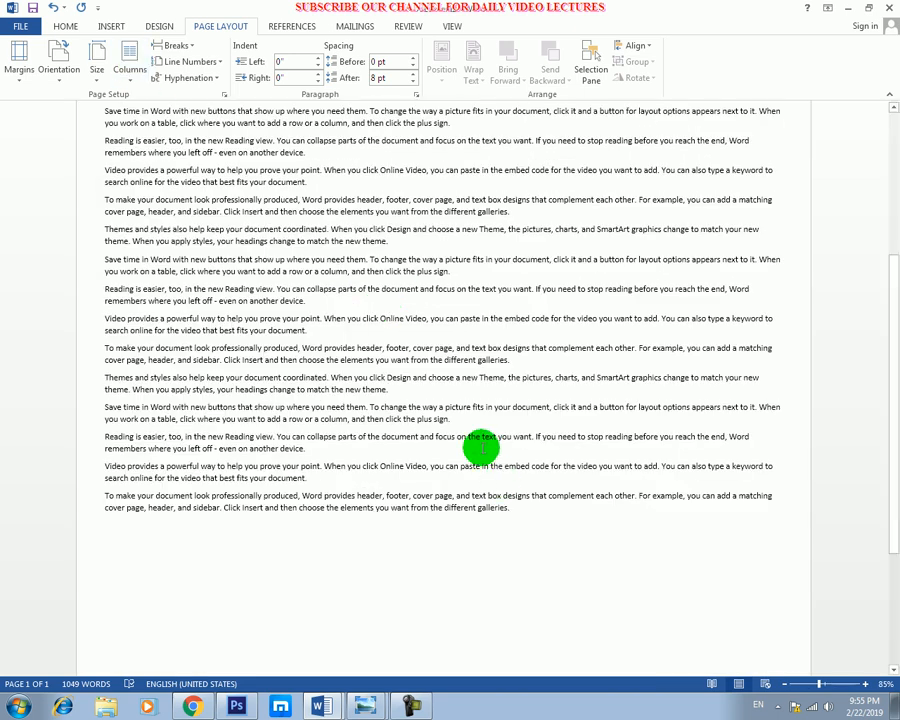
pyautogui.click(296, 28)
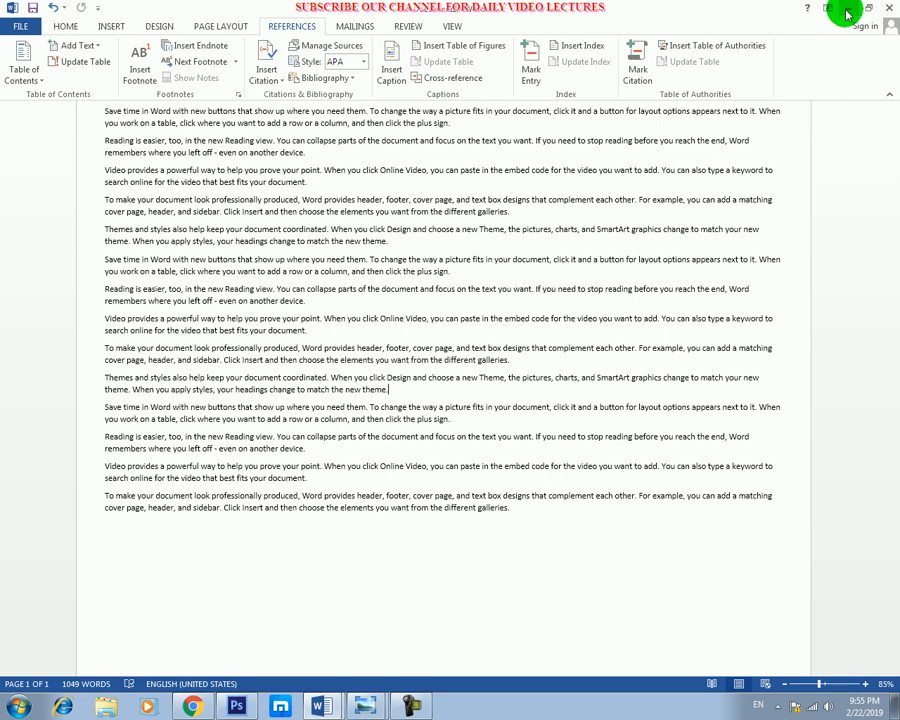
pyautogui.click(64, 25)
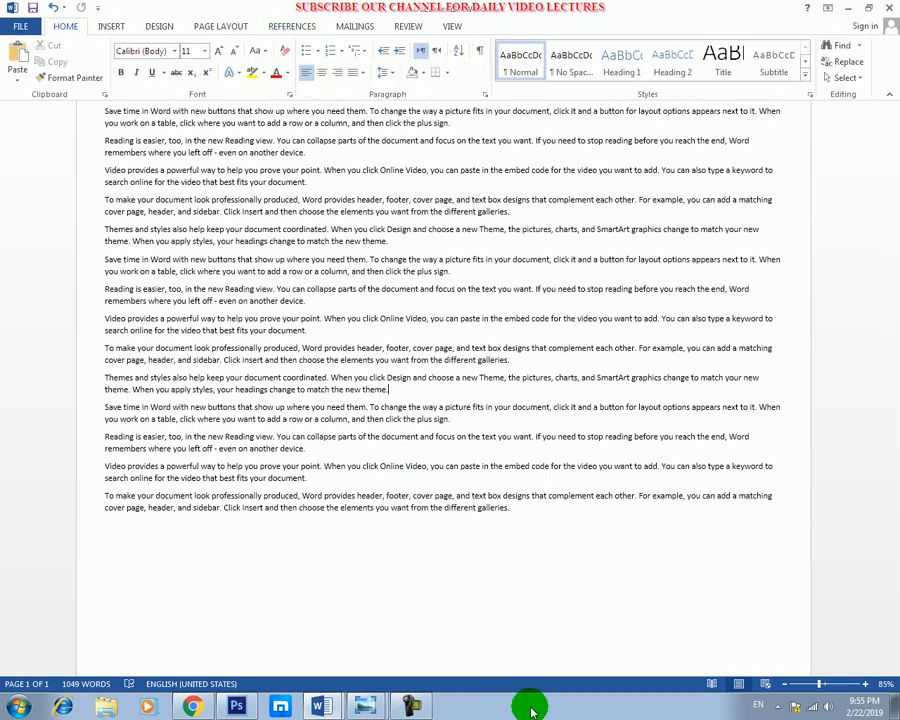
# Switch to the EVERY PIC STATEMENT picture in Windows Photo Viewer.
pyautogui.click(412, 708)
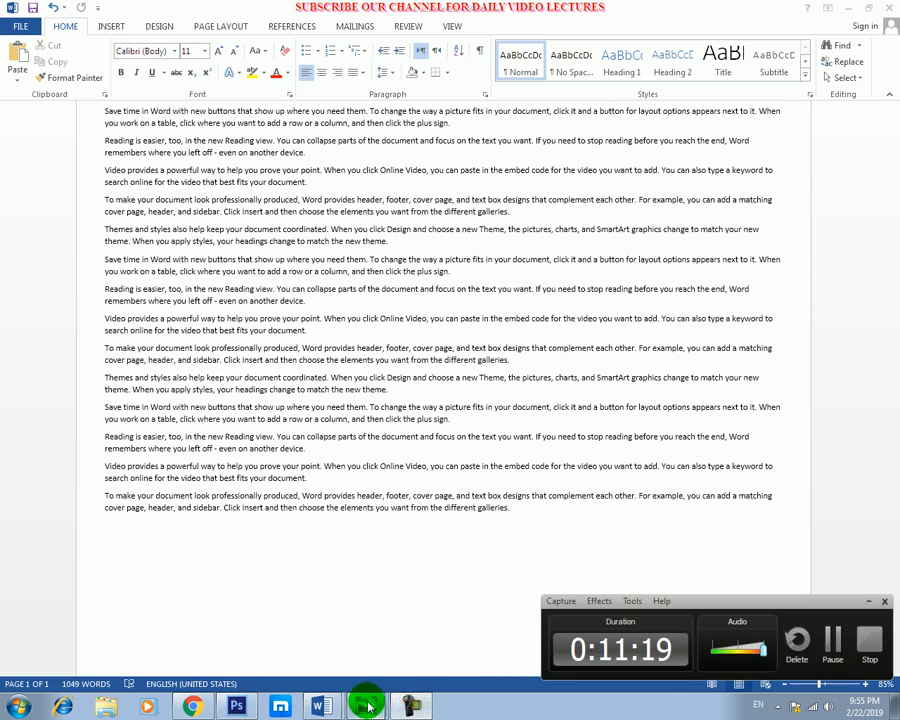
pyautogui.moveTo(365, 706)
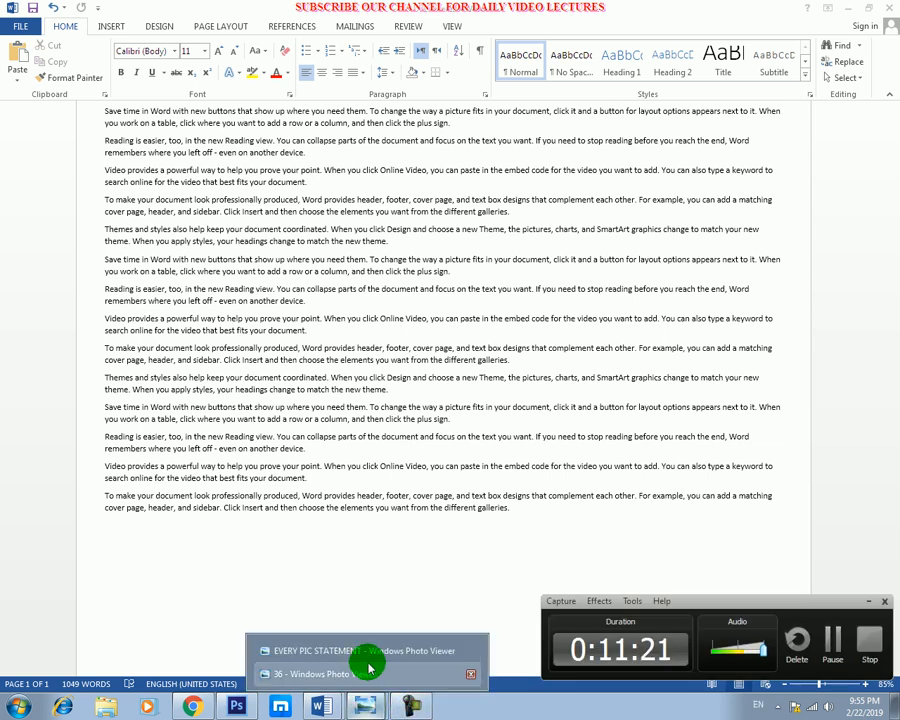
pyautogui.click(376, 652)
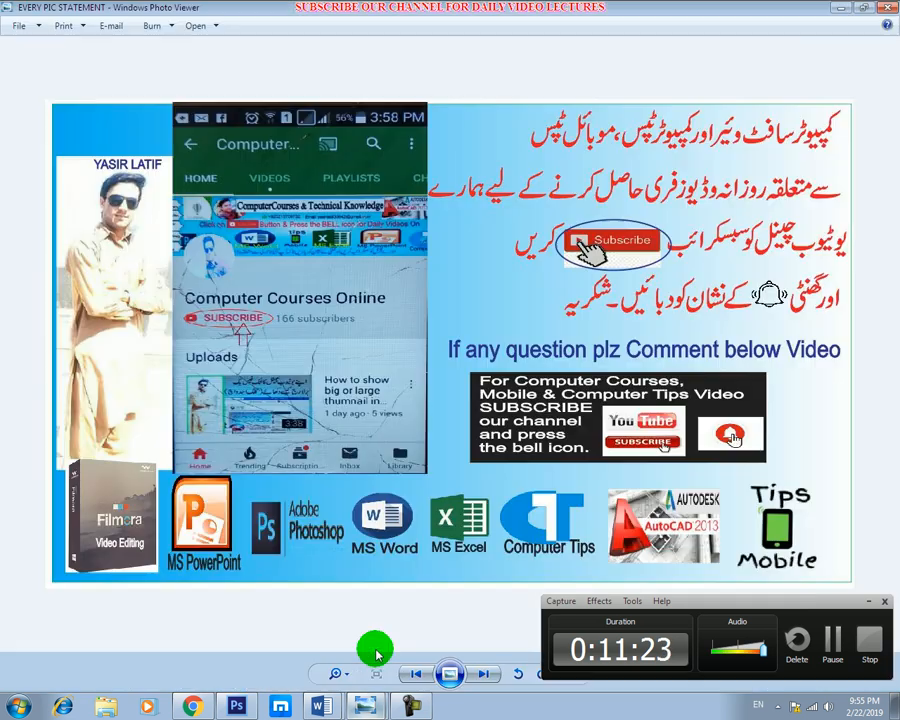